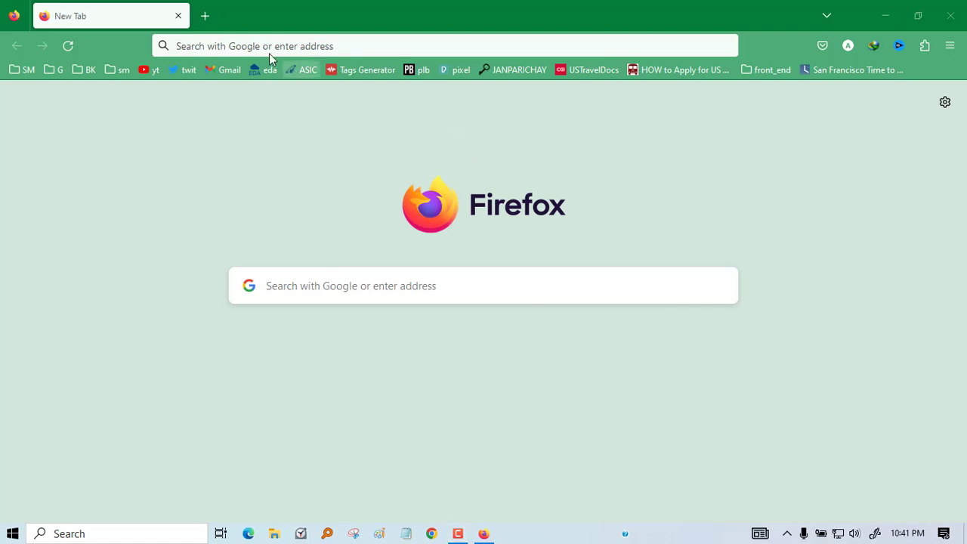
Add a second blank New Tab beside the first Firefox tab
click(205, 16)
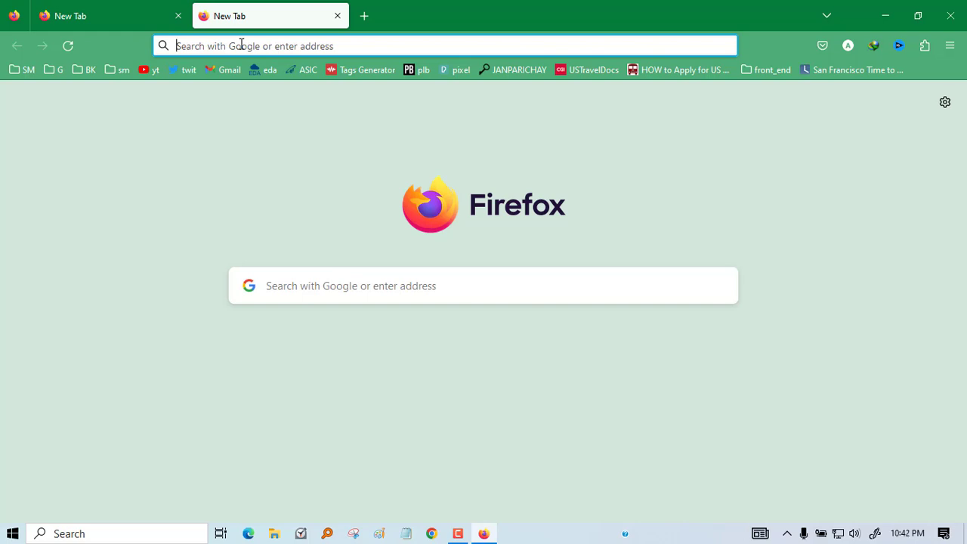
Search Google for skyscanner and open the Skyscanner India homepage from the results
text(skyscanner)
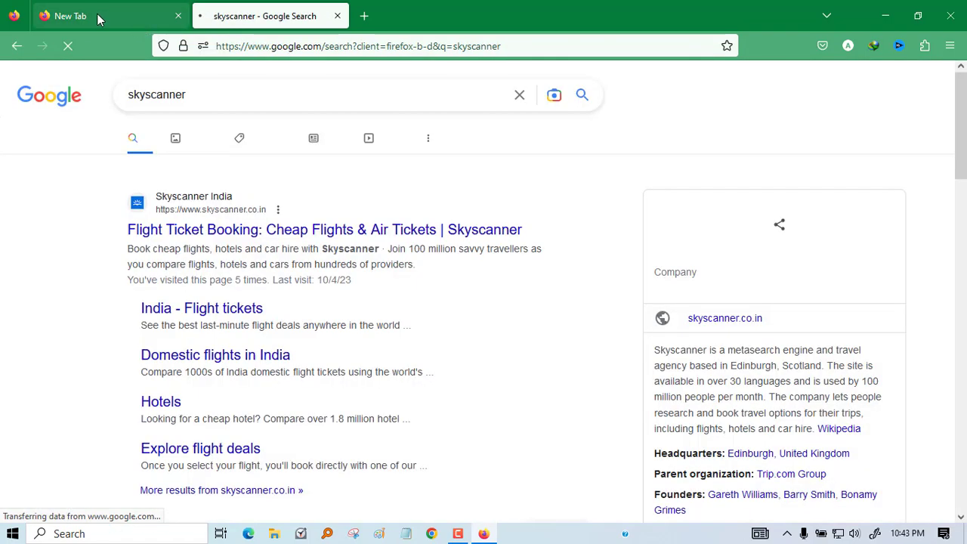
drag(96, 13, 315, 28)
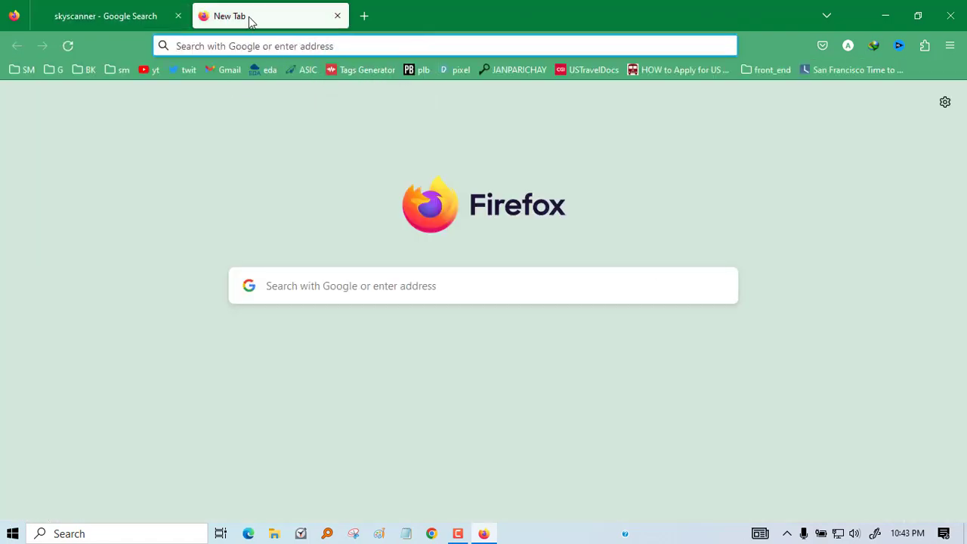
click(123, 16)
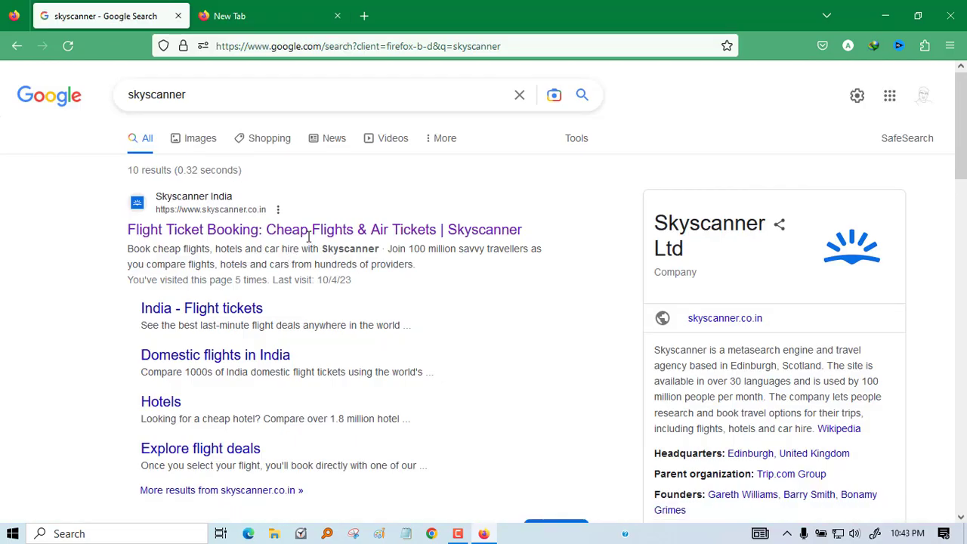
click(317, 231)
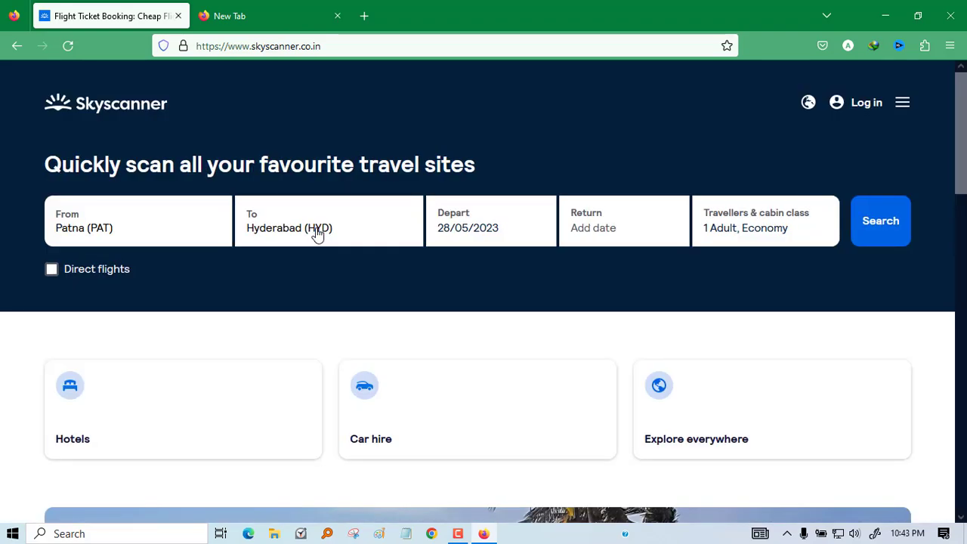
Set the route from Hyderabad (HYD) to San Jose, CA (Any)
click(142, 225)
text(hyder)
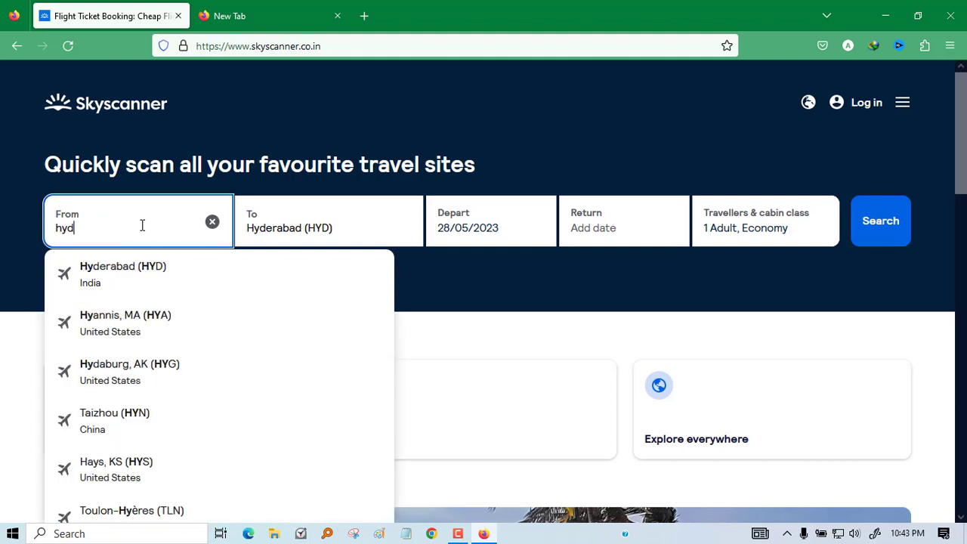
click(145, 266)
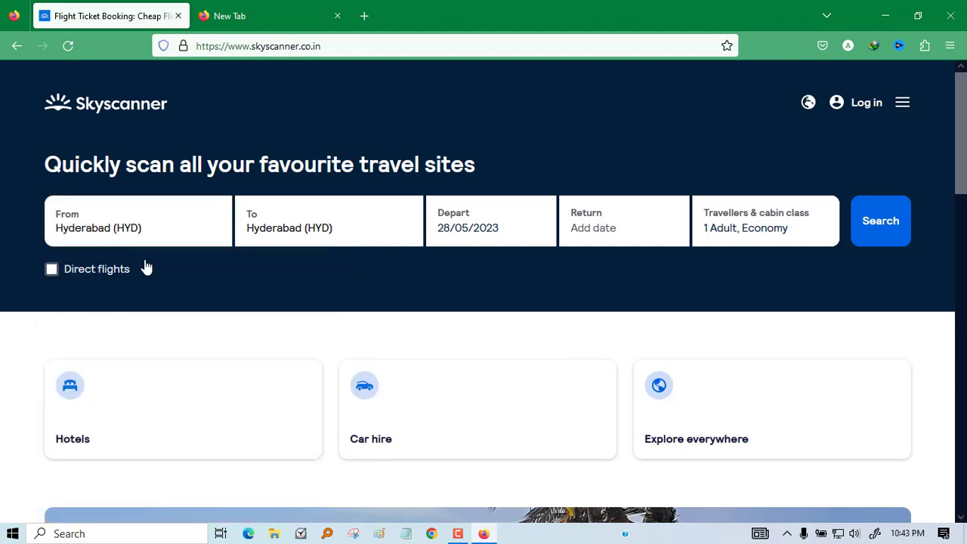
click(282, 225)
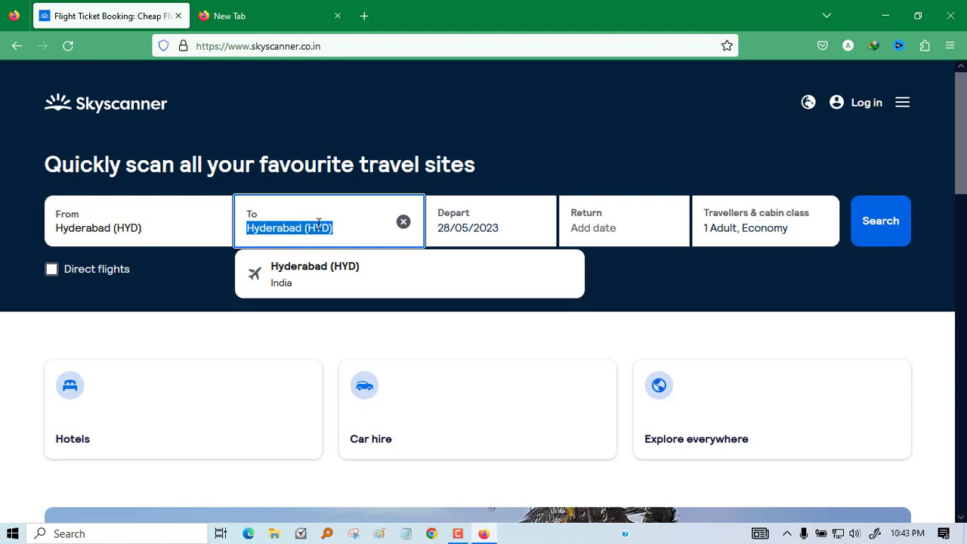
text(s)
key(BackSpace)
text(scj)
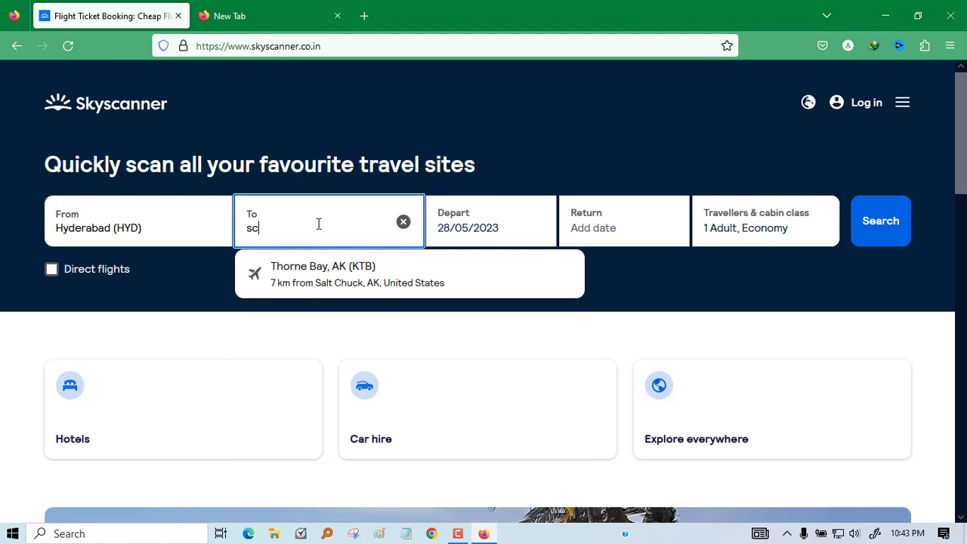
key(BackSpace)
text(jc)
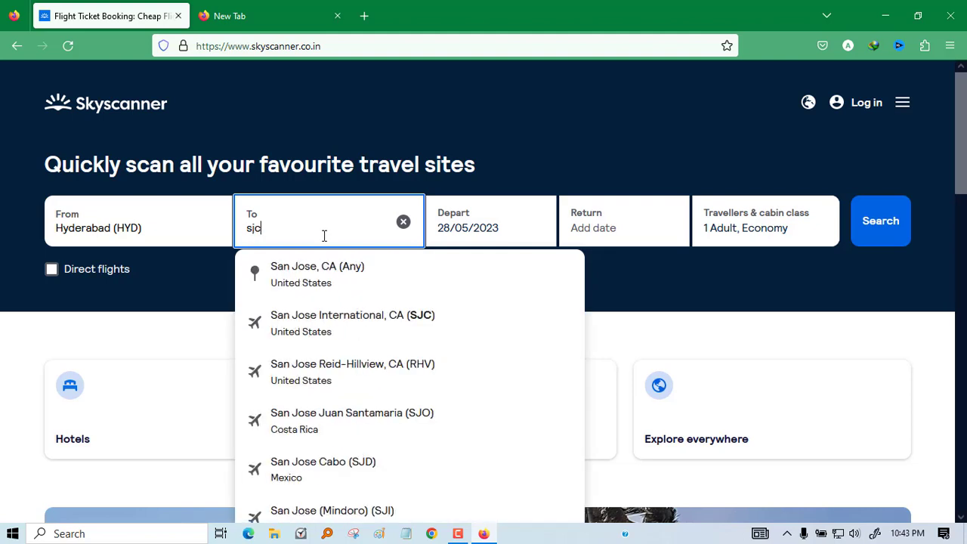
click(340, 272)
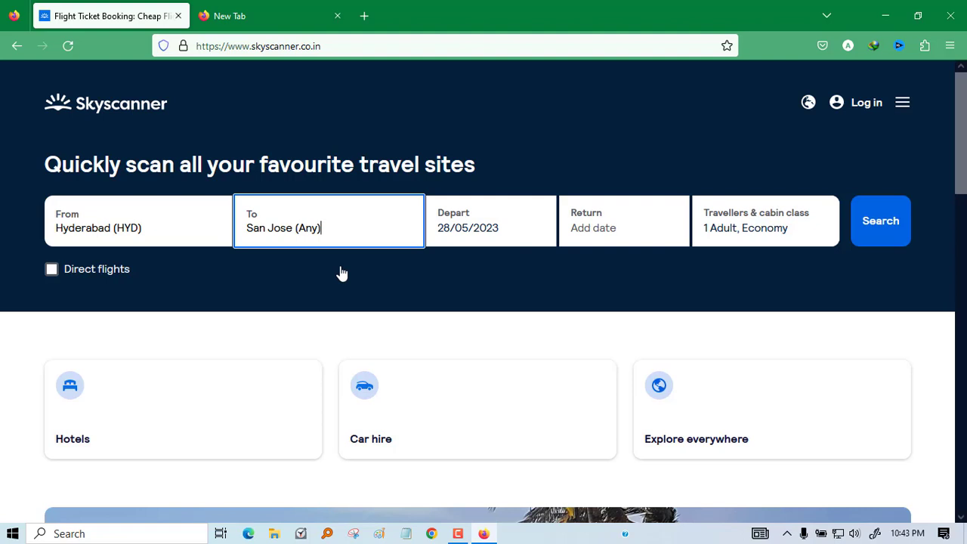
Pick 19 May as departure and 26 May as return in the calendar
click(478, 240)
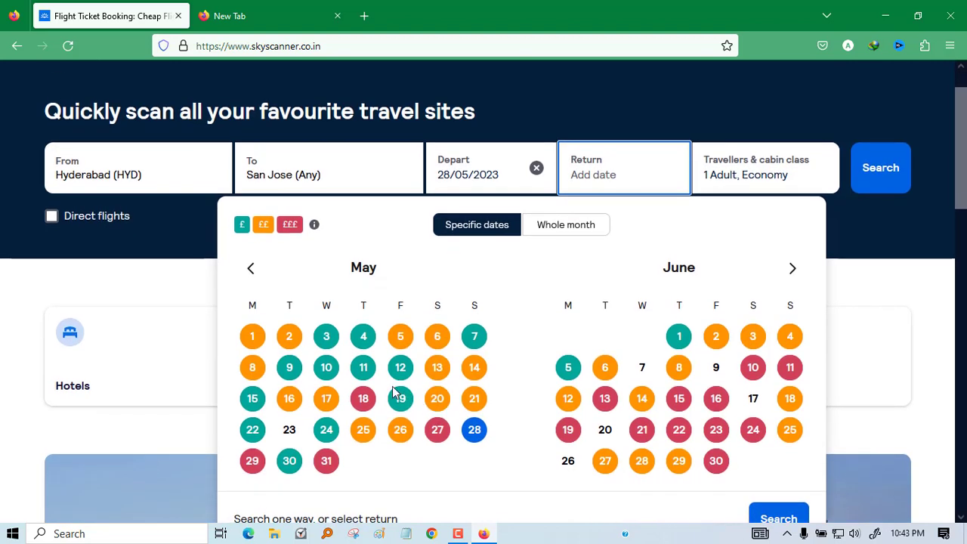
click(401, 399)
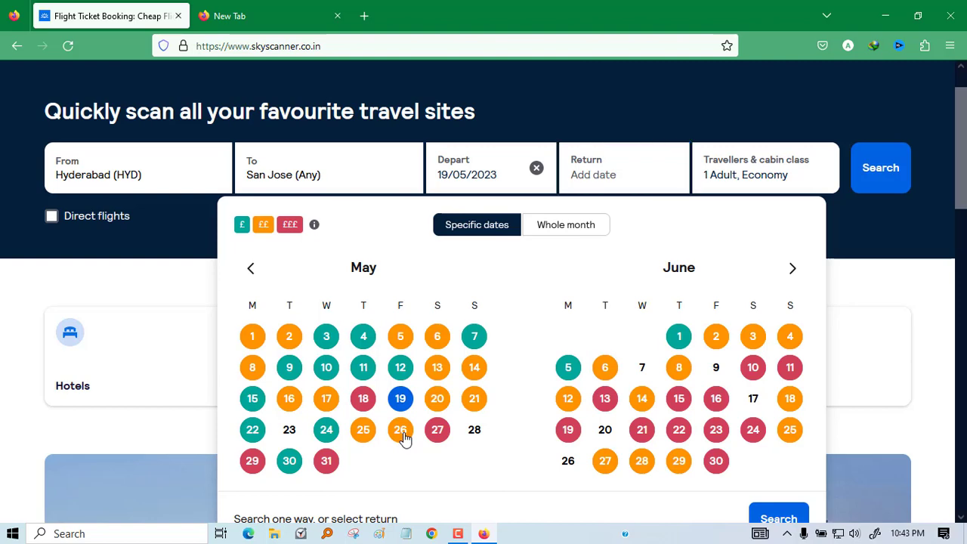
click(401, 430)
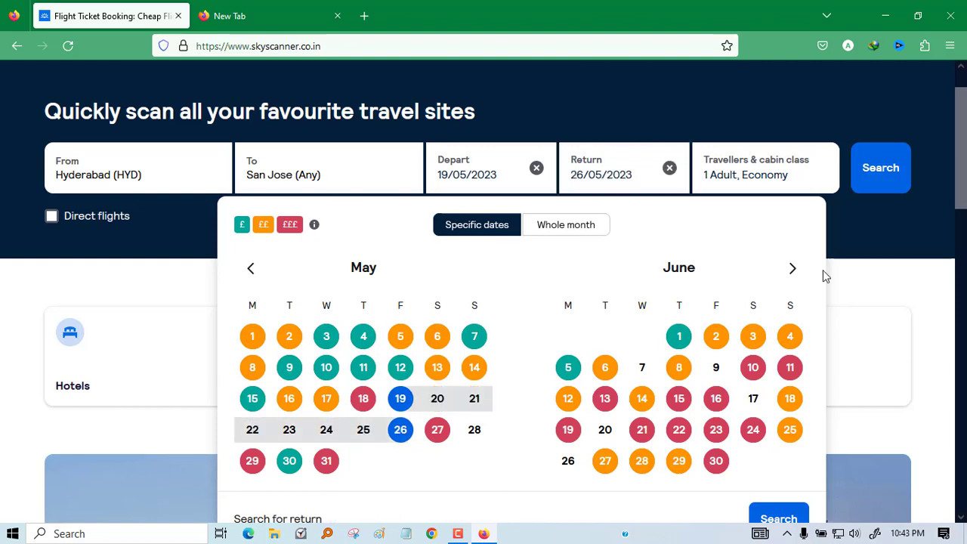
Scroll through the 220 Hyderabad–San Jose results, cheapest fare ₹141,522
scroll(823, 270, down, 1)
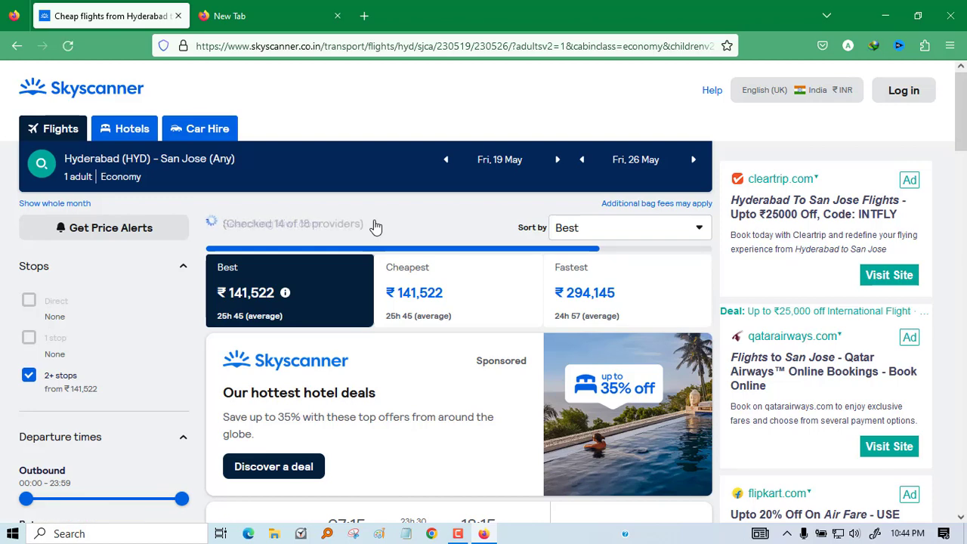
scroll(375, 227, down, 1)
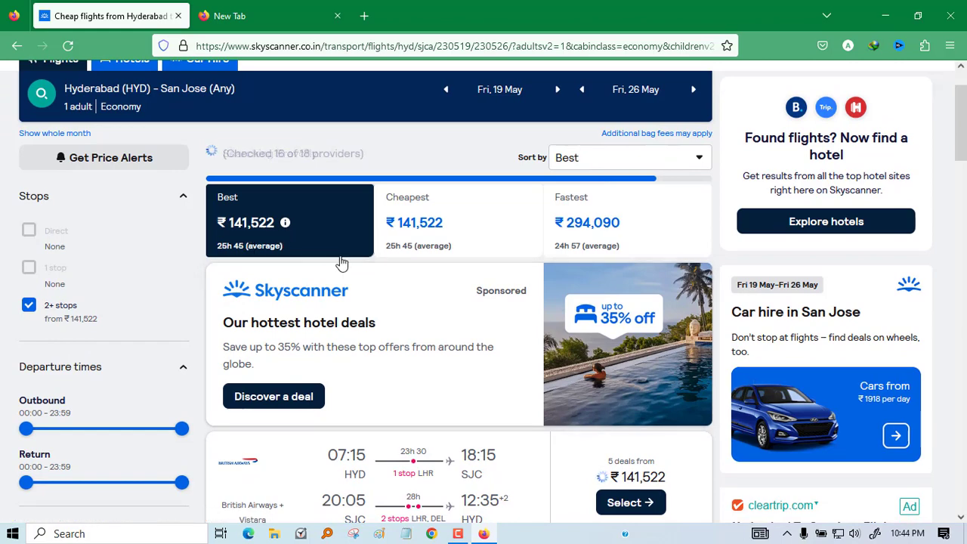
scroll(400, 330, down, 1)
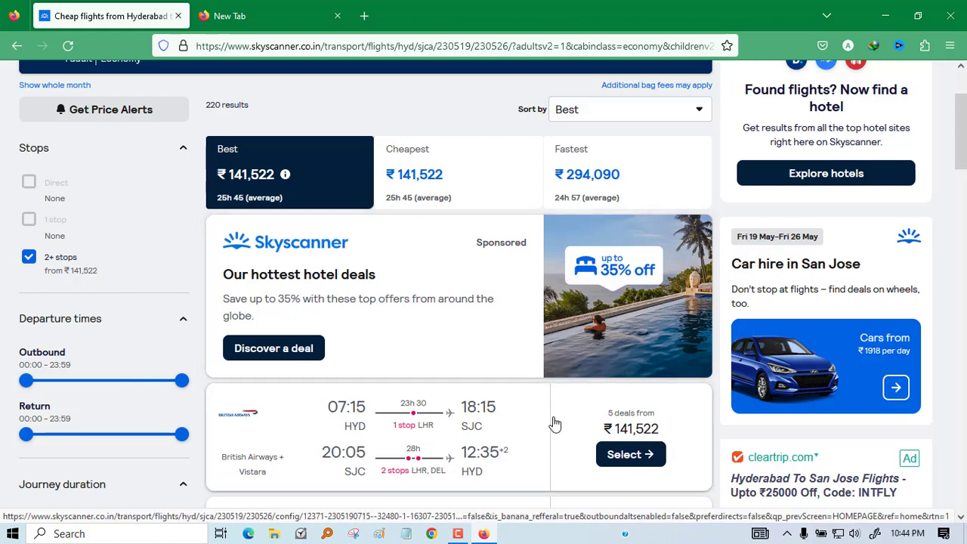
scroll(555, 423, down, 2)
Select the ₹141,522 British Airways trip and review its five booking offers, MakeMyTrip cheapest
click(633, 370)
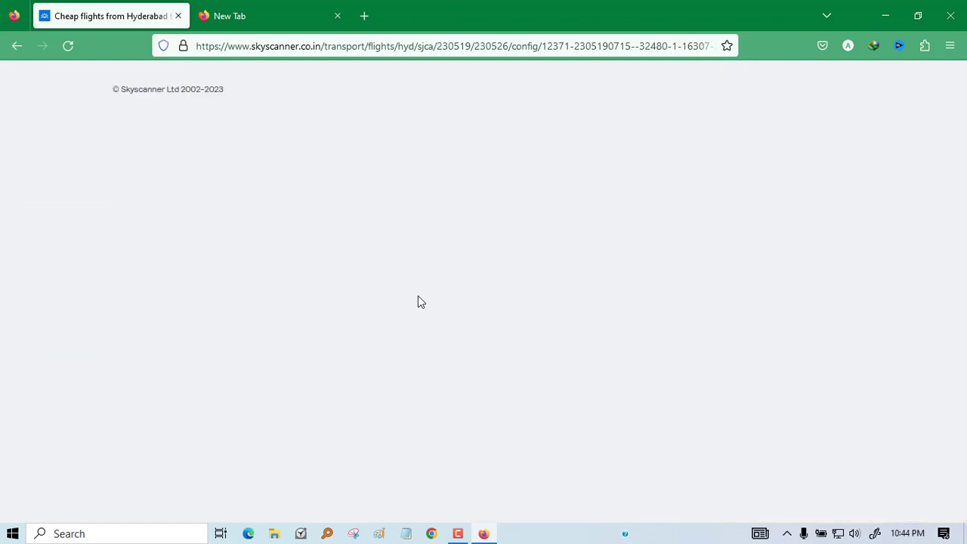
scroll(421, 301, down, 3)
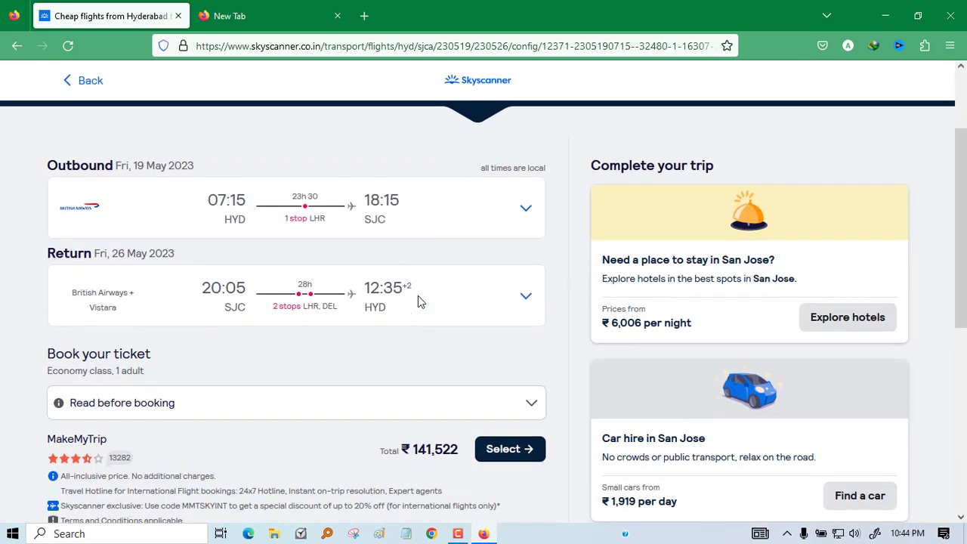
scroll(420, 301, down, 4)
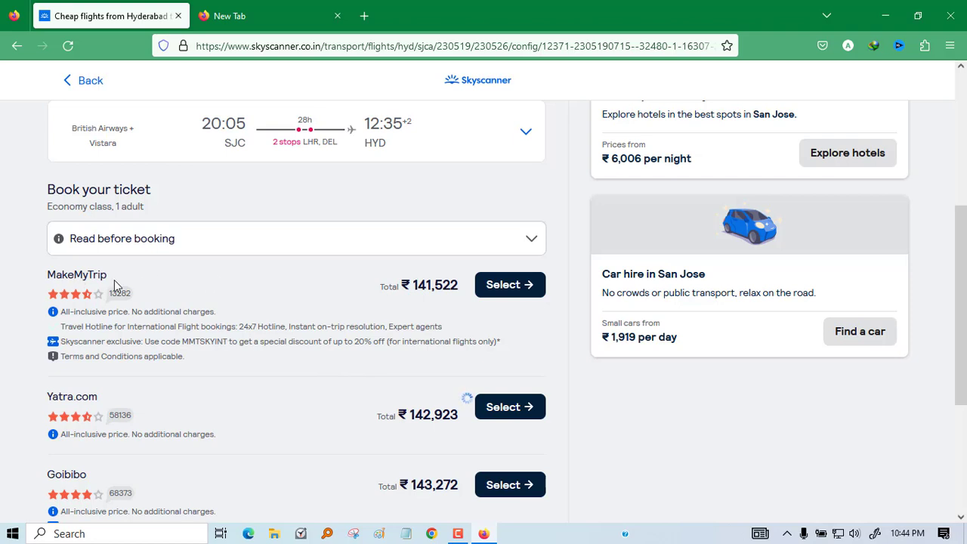
scroll(76, 400, down, 2)
scroll(73, 397, down, 1)
scroll(76, 446, down, 1)
scroll(75, 444, down, 2)
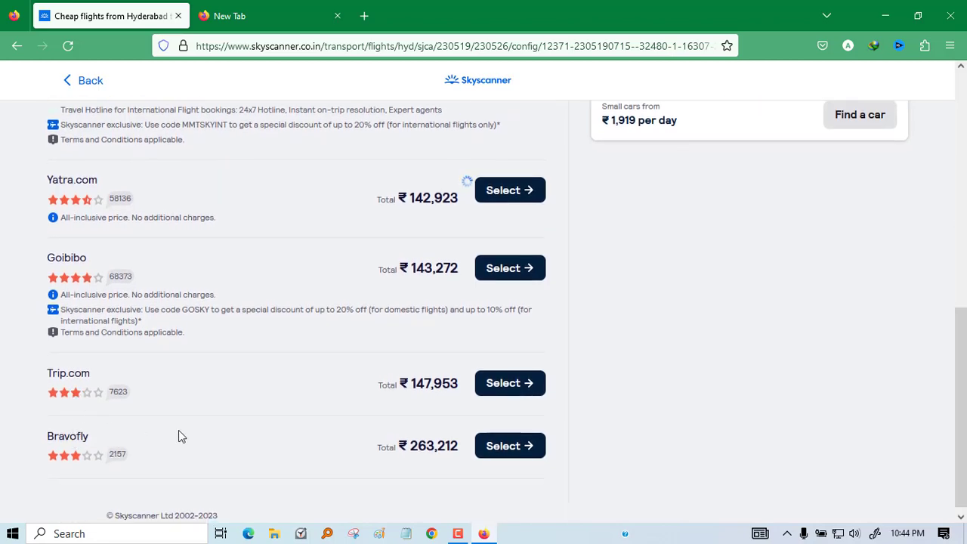
scroll(181, 430, up, 5)
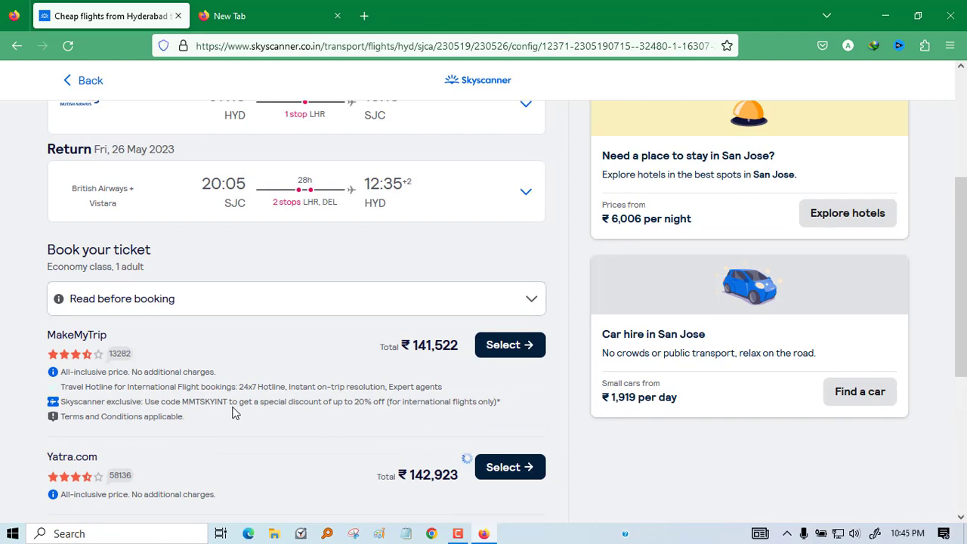
scroll(233, 412, up, 3)
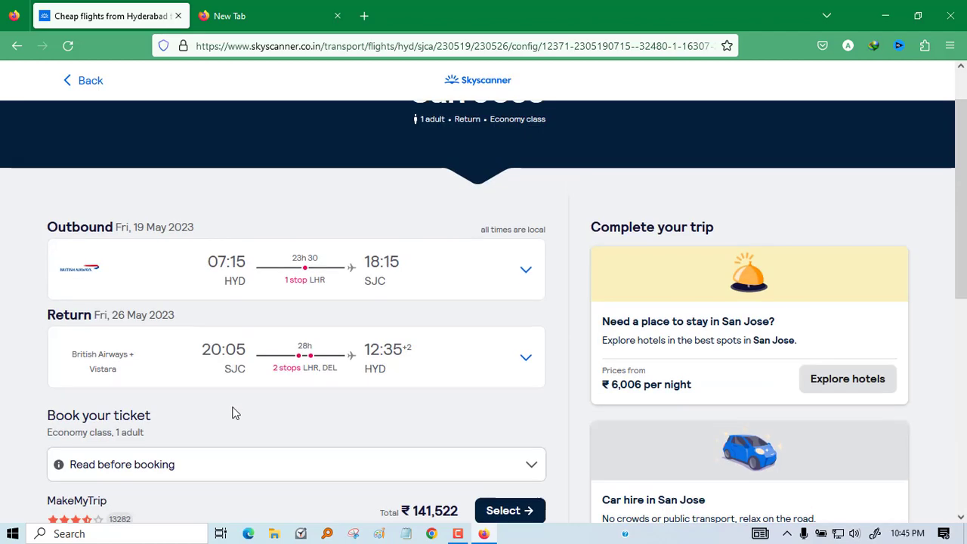
scroll(233, 413, up, 1)
In the blank second tab, search kayak and open the KAYAK India homepage
click(231, 23)
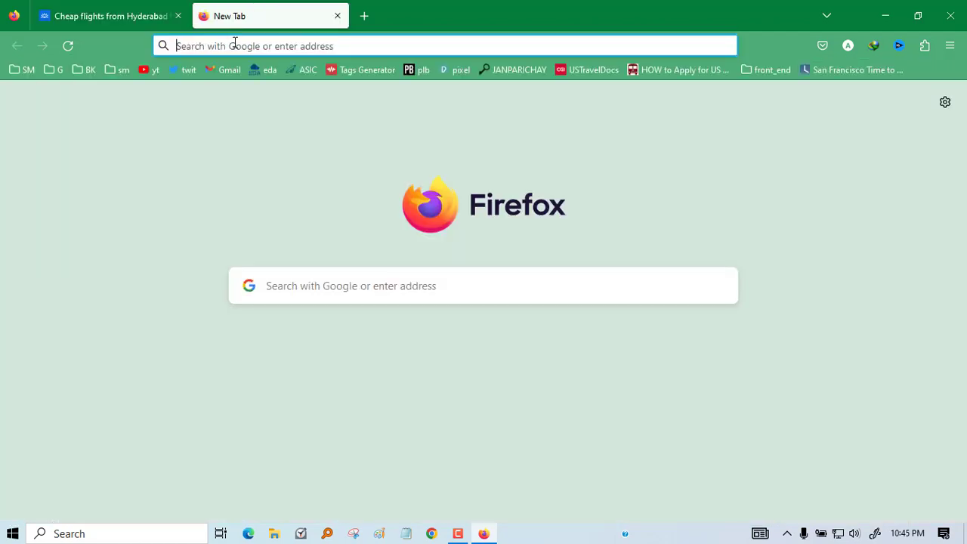
text(kayak)
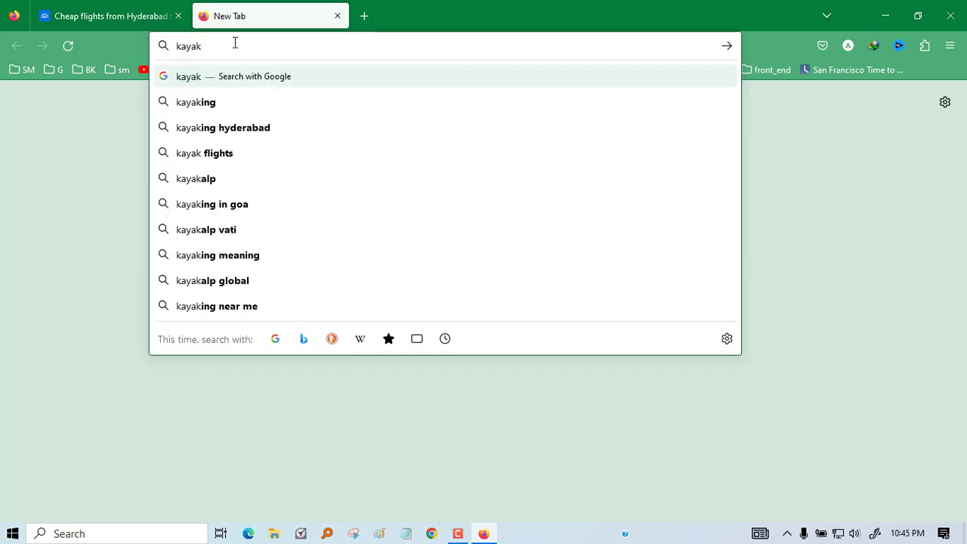
click(236, 76)
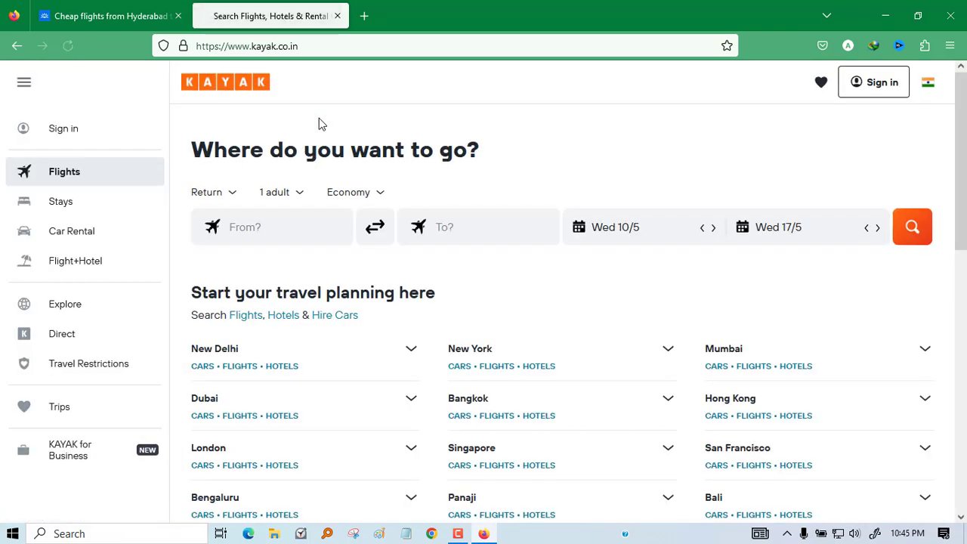
Set Hyderabad (HYD) as origin and San Jose as destination in Kayak's flight form
click(270, 225)
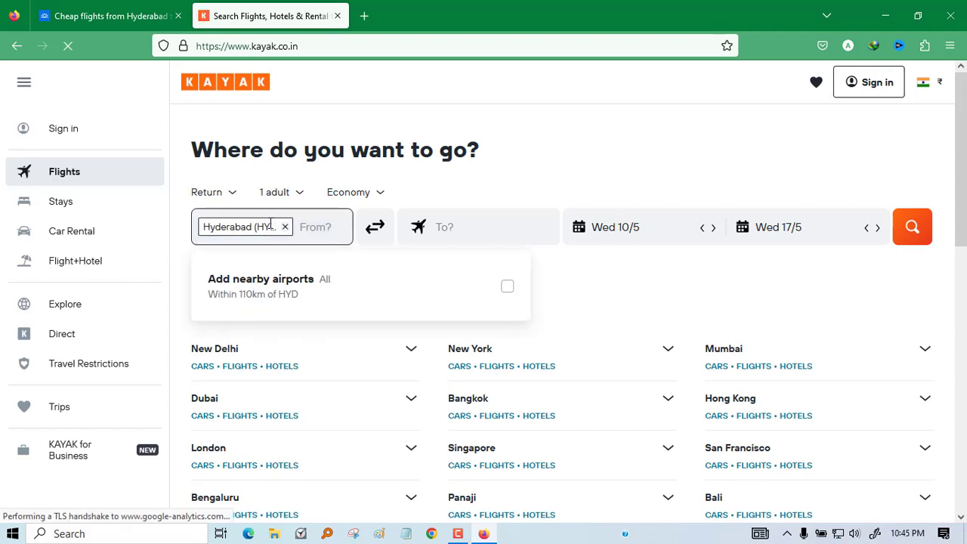
click(491, 222)
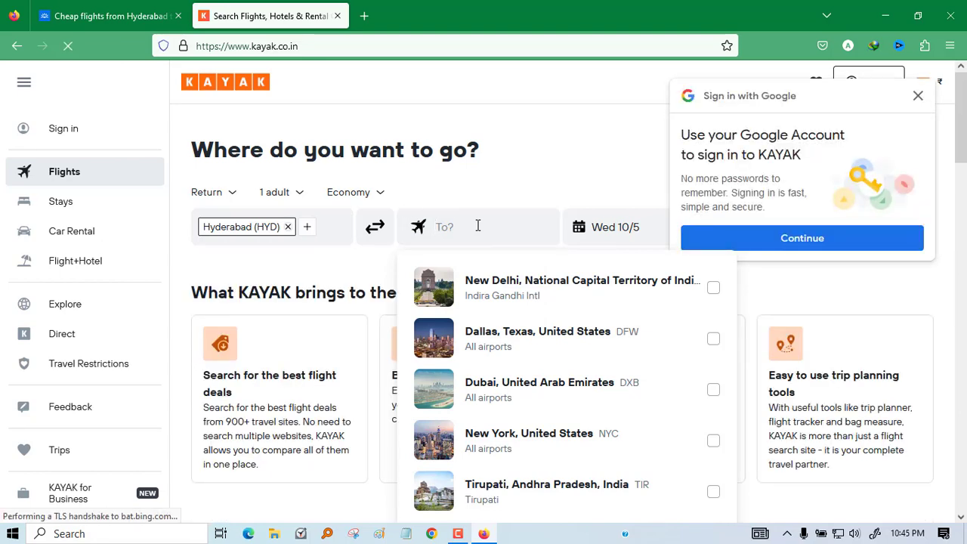
click(920, 95)
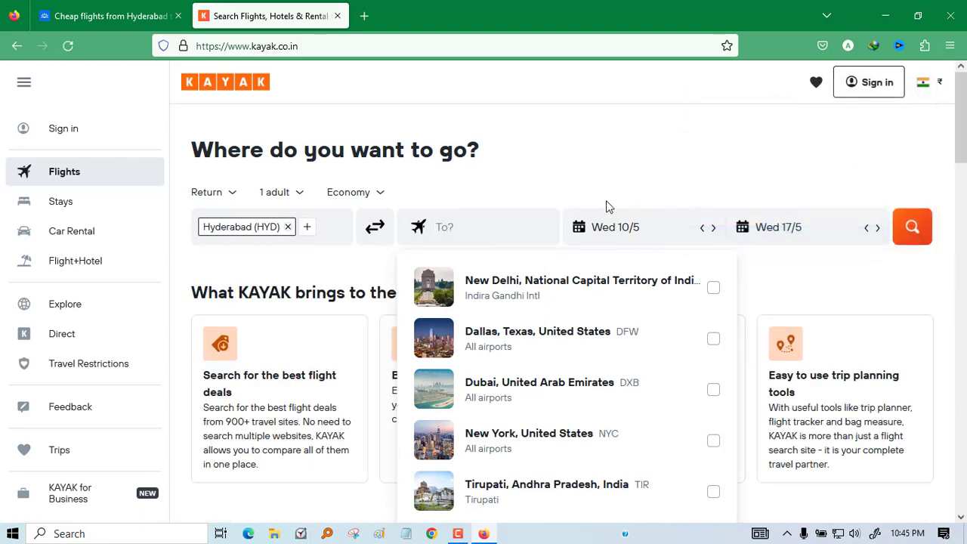
click(476, 226)
text(sjc)
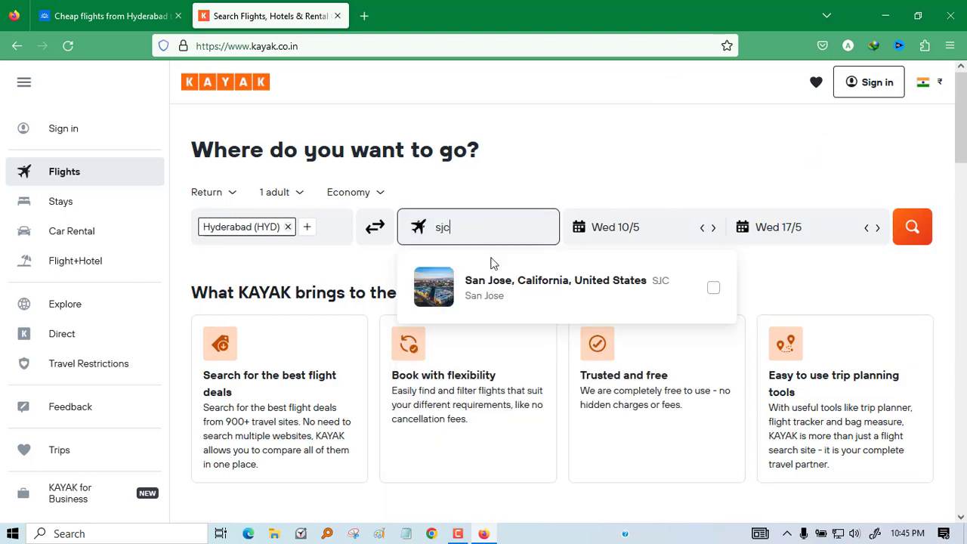
click(505, 289)
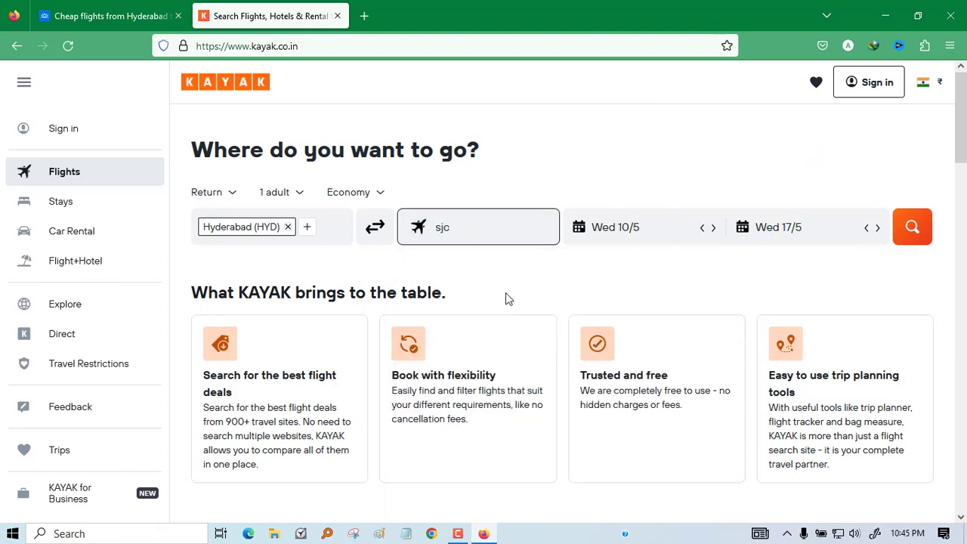
click(628, 235)
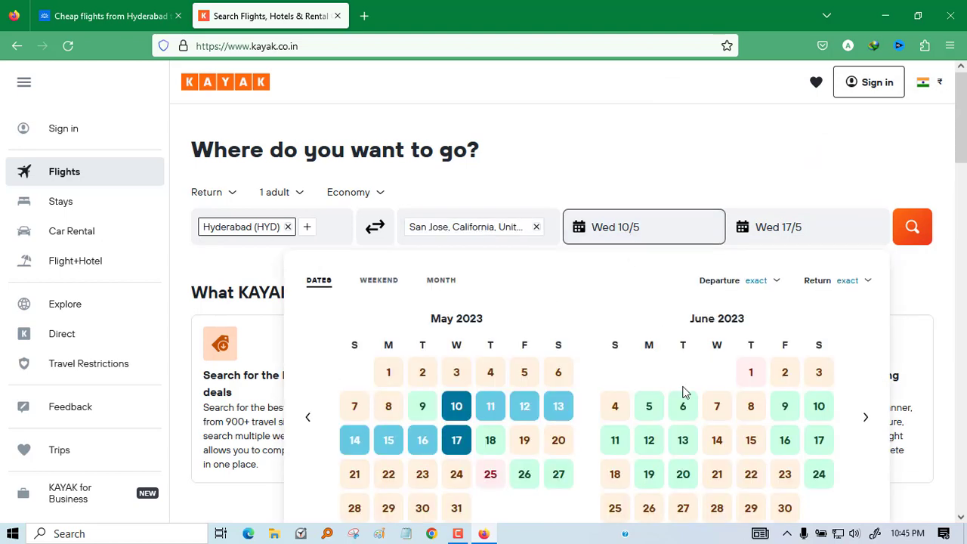
scroll(684, 393, down, 2)
click(683, 412)
click(524, 364)
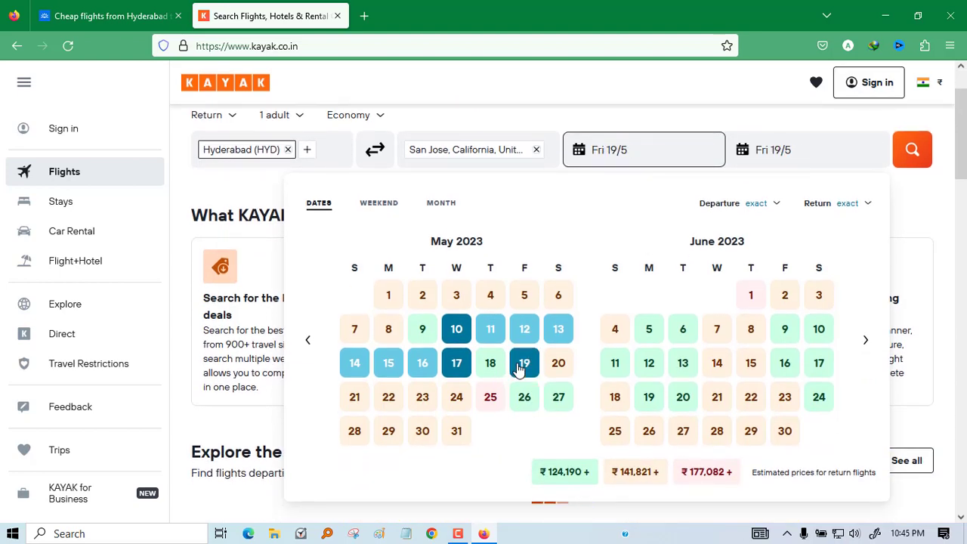
click(558, 363)
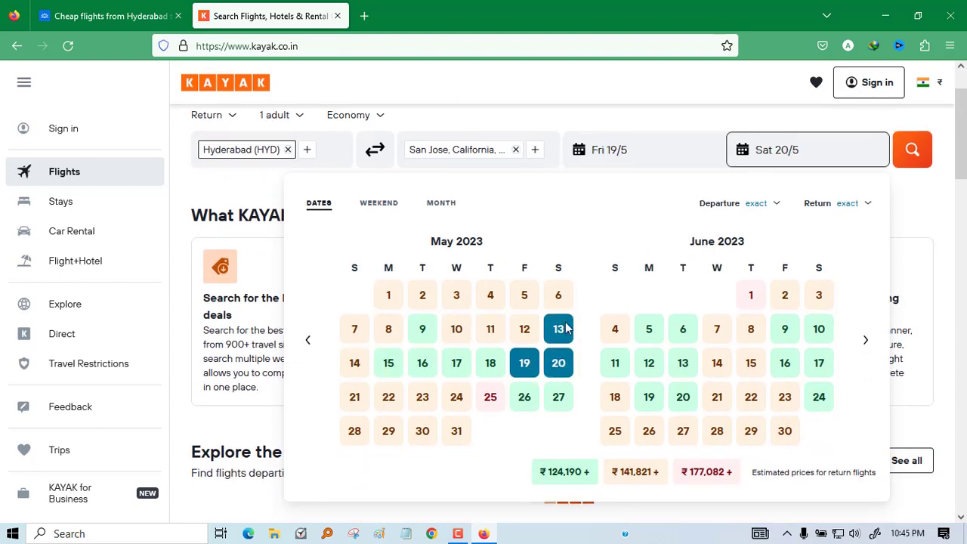
click(524, 398)
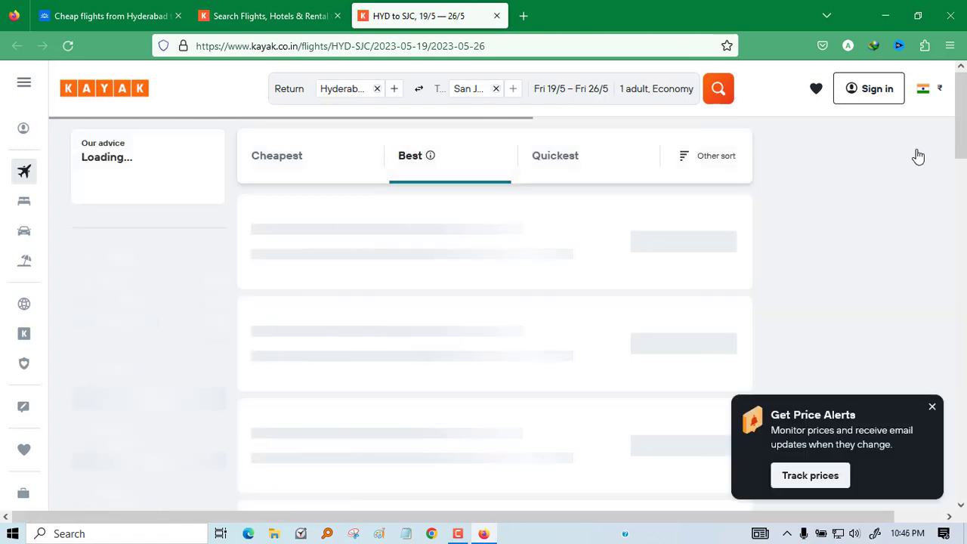
Dismiss Kayak's price alerts popup and review the Skyscanner San Jose itinerary
click(934, 410)
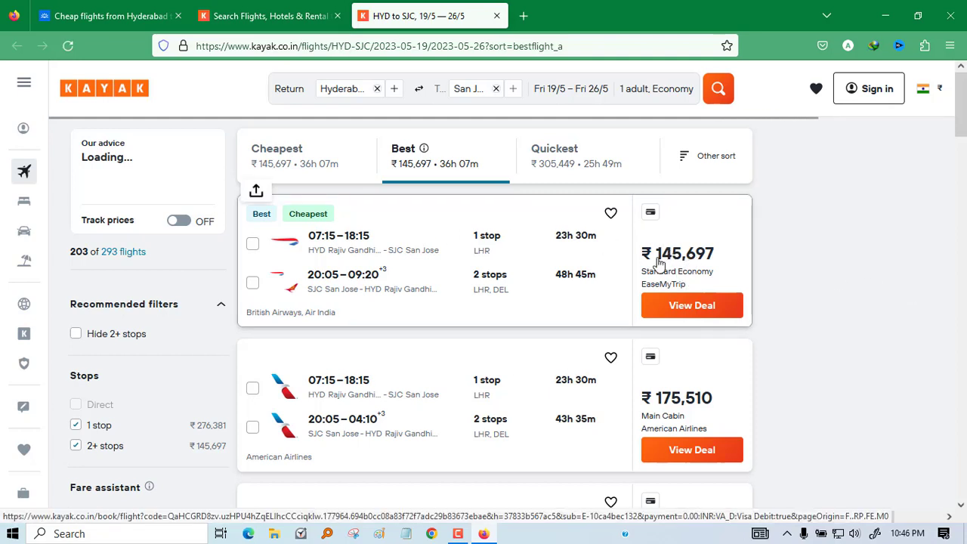
click(113, 16)
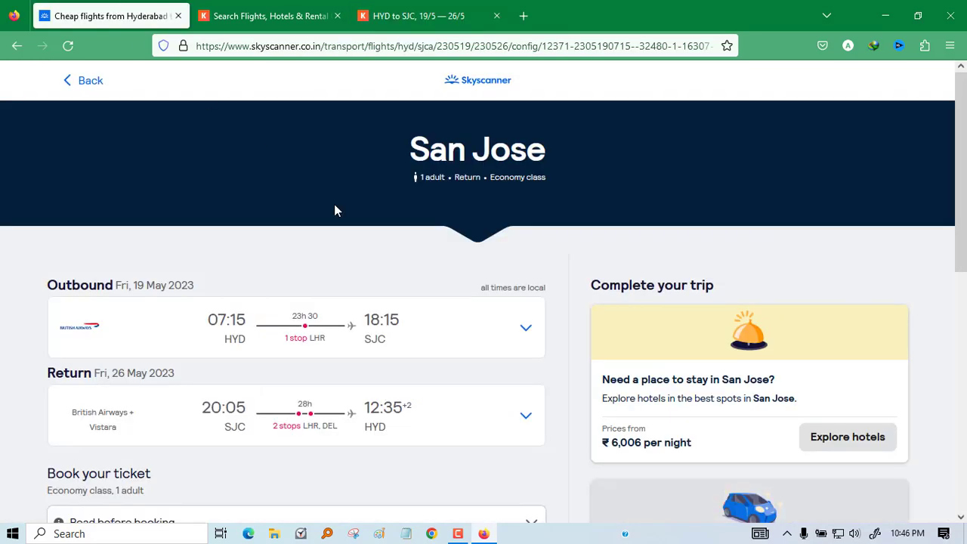
scroll(408, 381, down, 3)
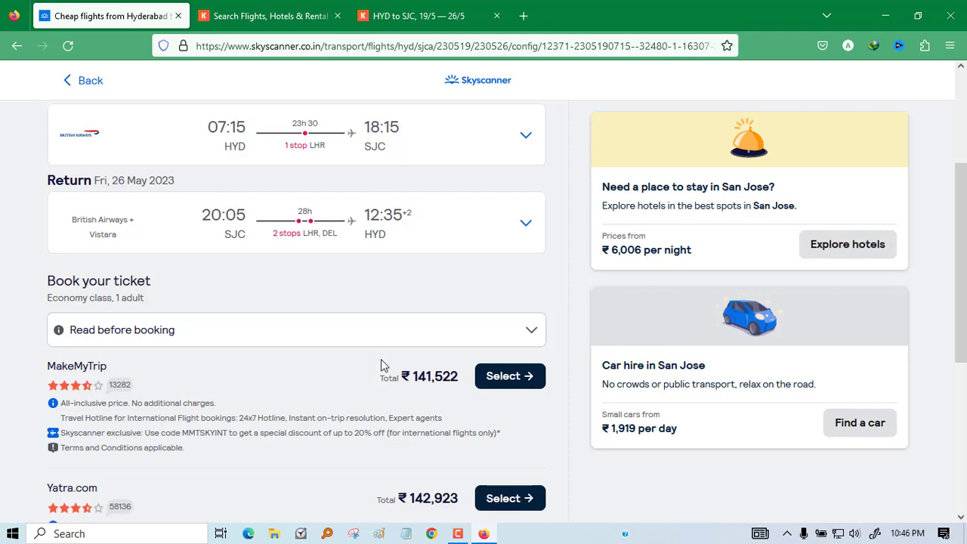
Close the older Kayak tab and start a new-tab search for vacationsexotica
click(338, 15)
click(367, 16)
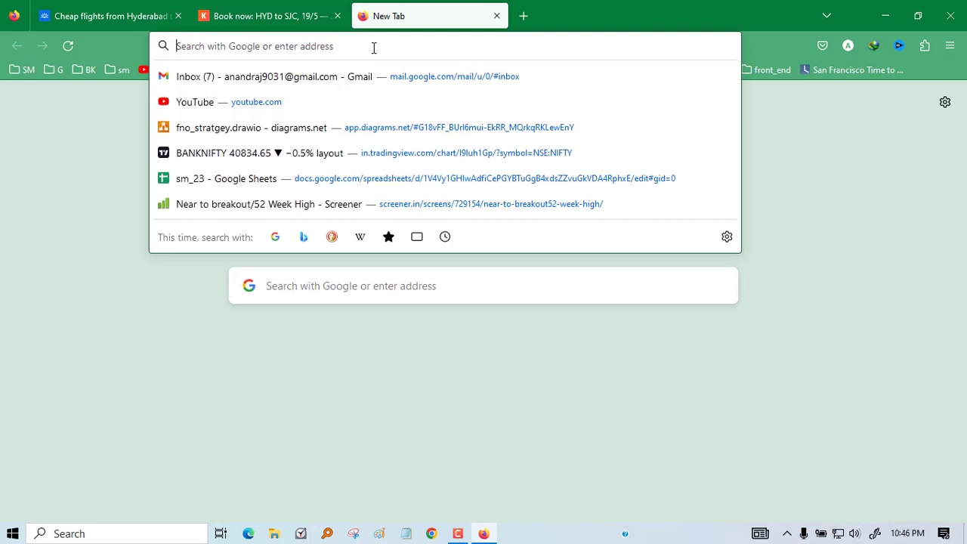
text(vacat)
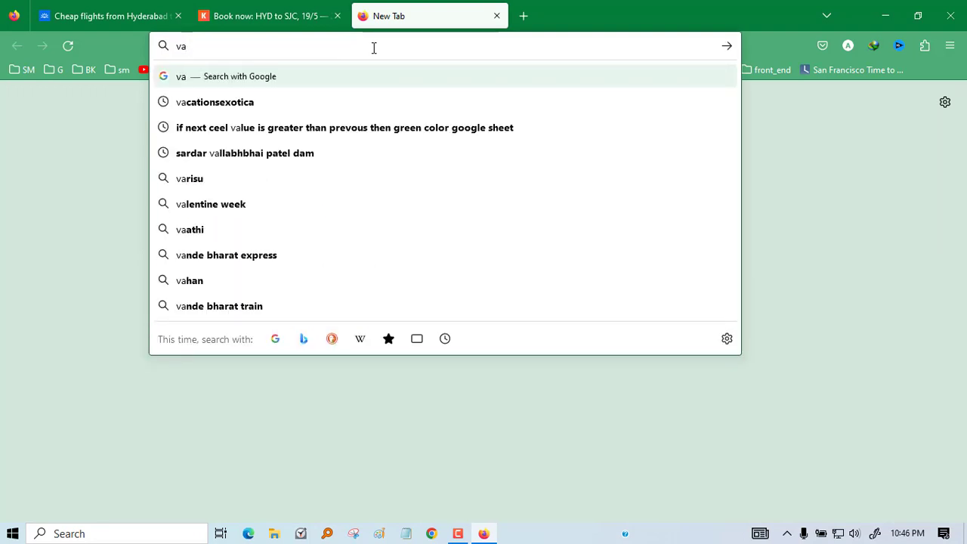
key(Down)
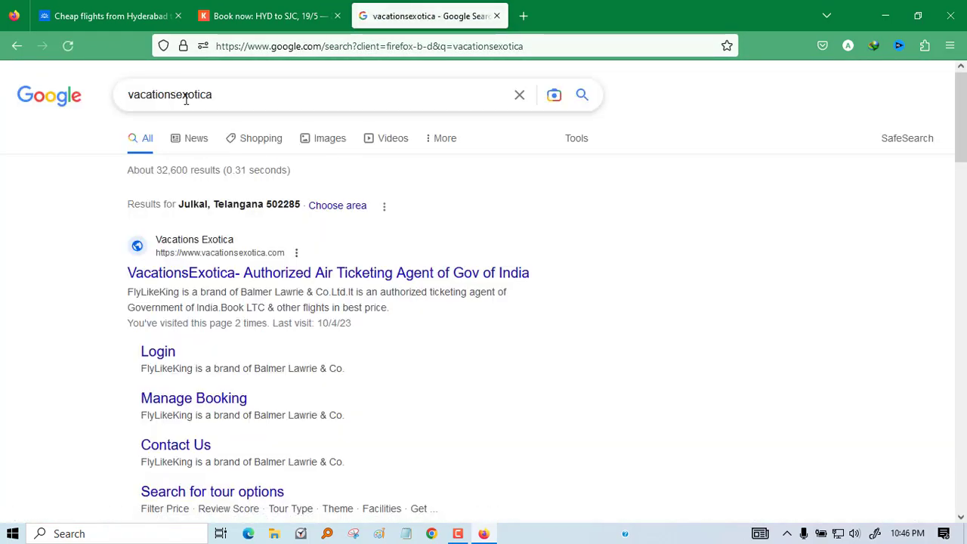
Open the VacationsExotica Authorized Air Ticketing Agent site from the top Google result
click(225, 263)
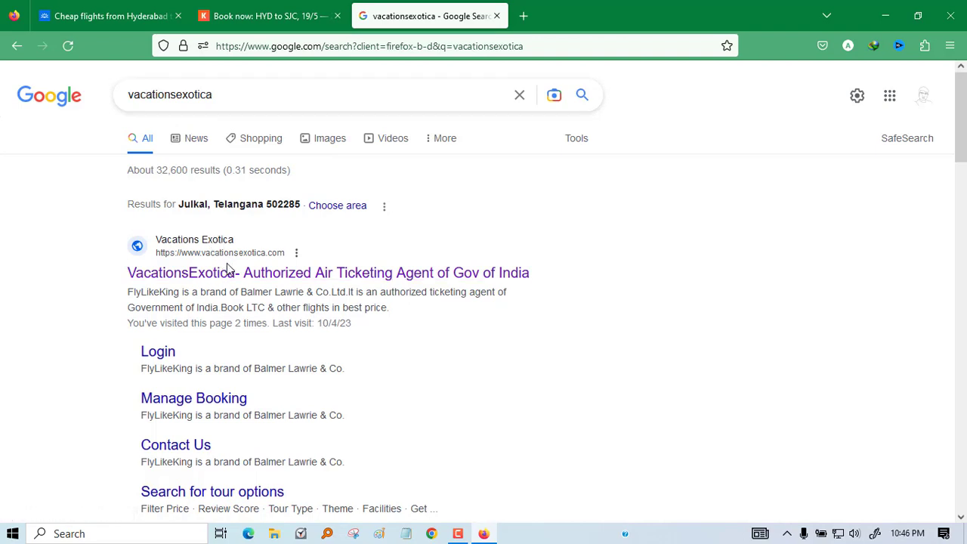
click(229, 272)
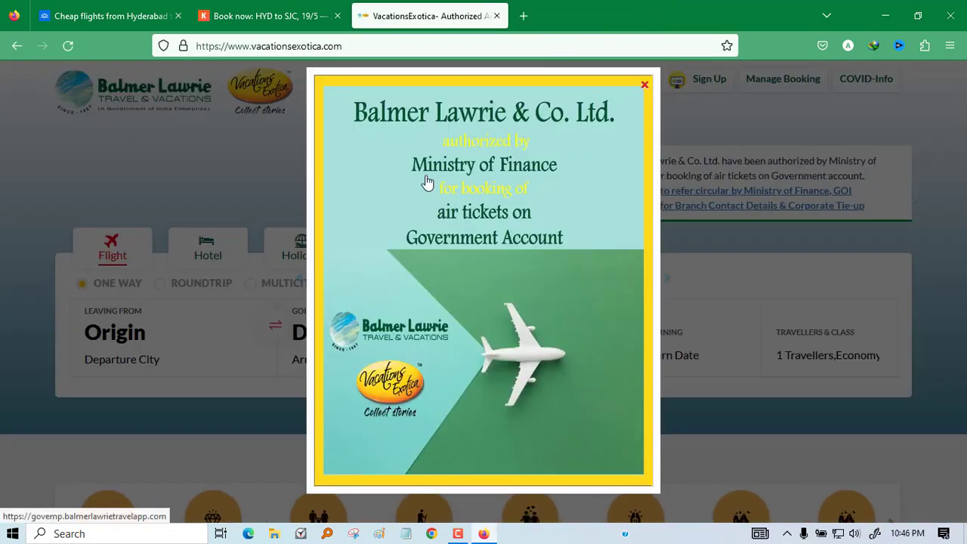
Dismiss the announcement and set a round trip from Hyderabad (HYD) to San Jose International (SJC)
click(644, 87)
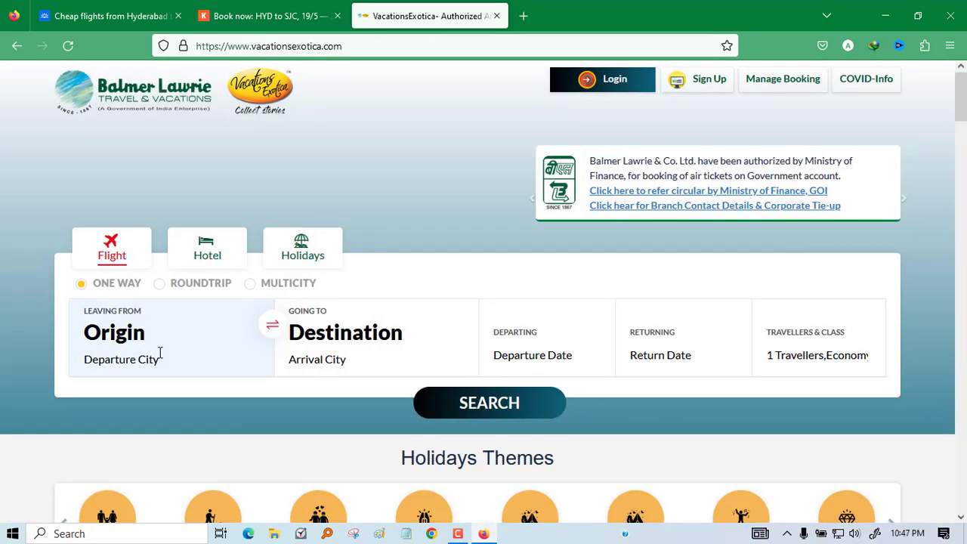
click(159, 284)
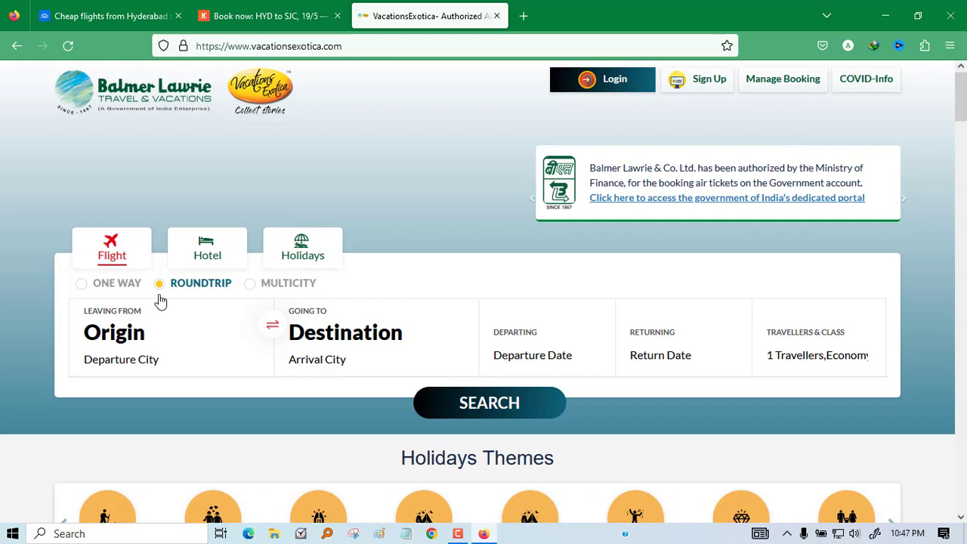
click(154, 356)
text(s)
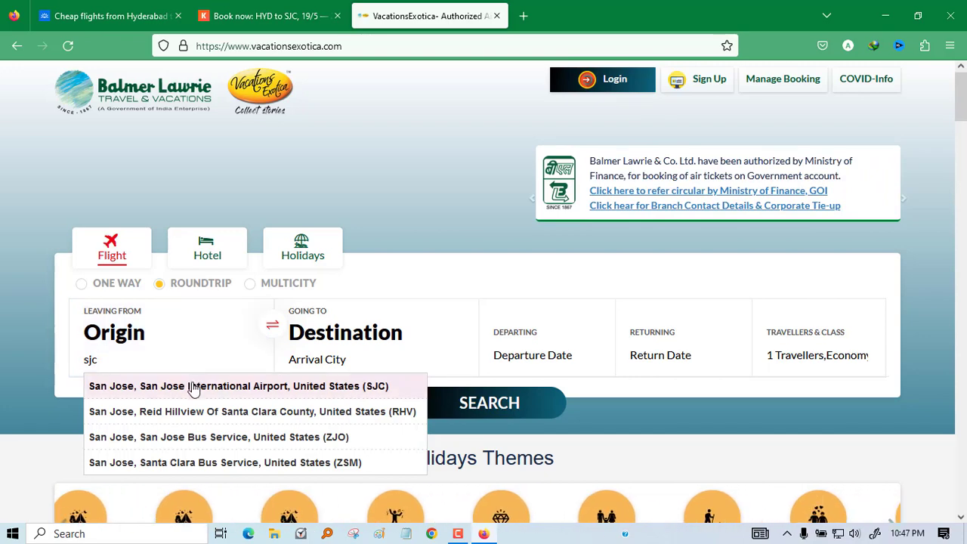
key(BackSpace)
text(hyd)
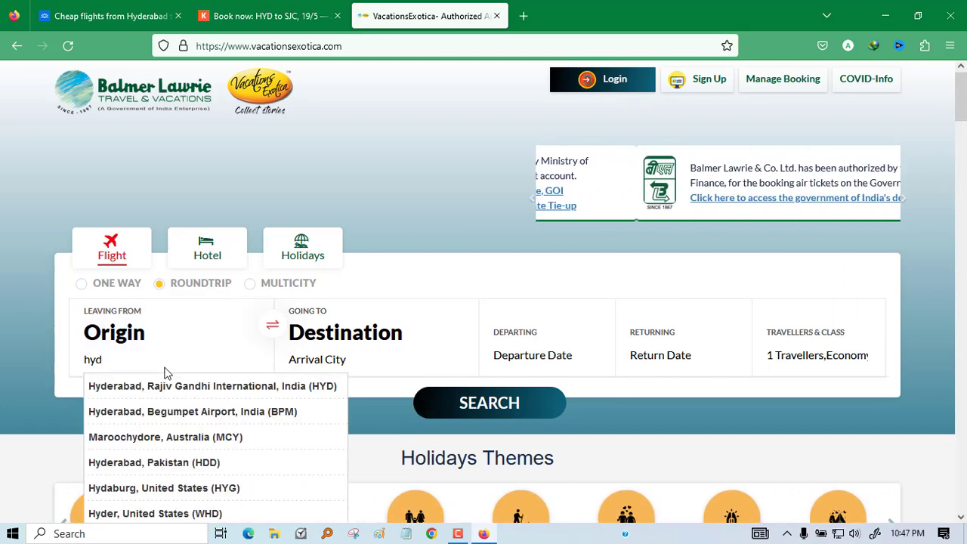
click(177, 385)
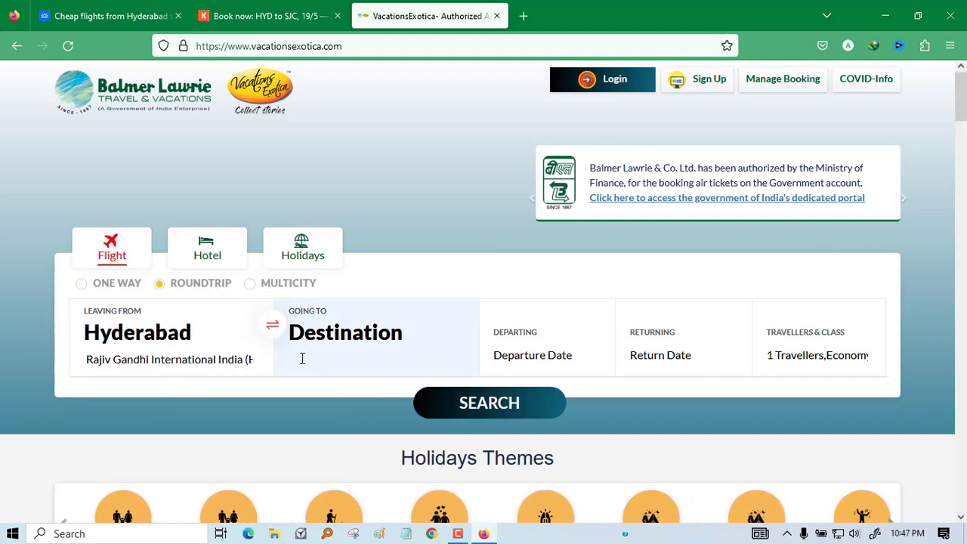
click(310, 352)
text(sj)
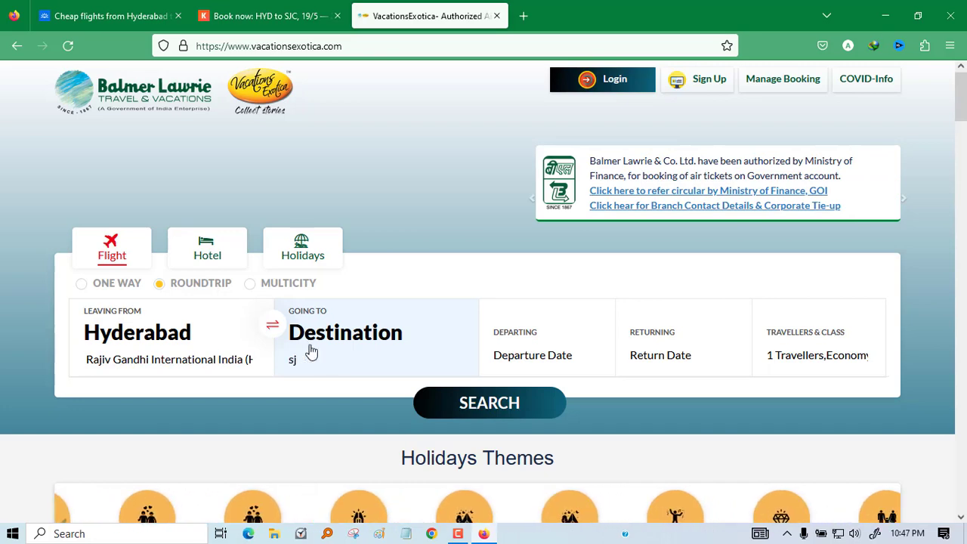
text(c)
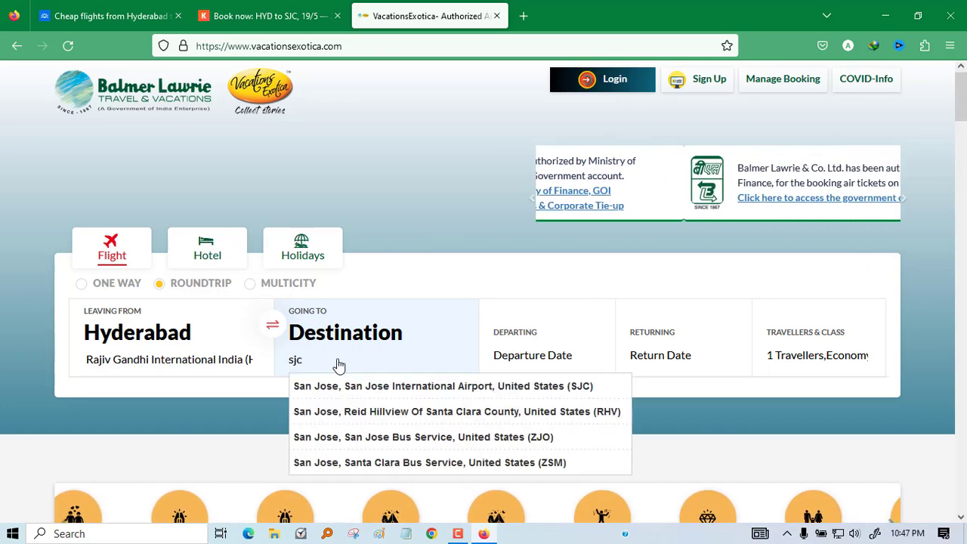
click(339, 384)
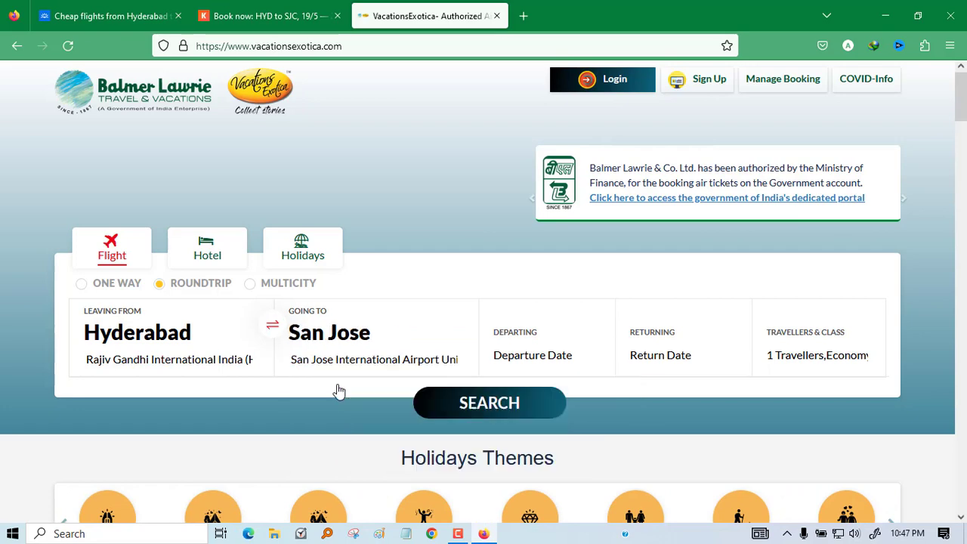
Set departure 19 May 2023 and return 26 May 2023, then run the search
click(542, 349)
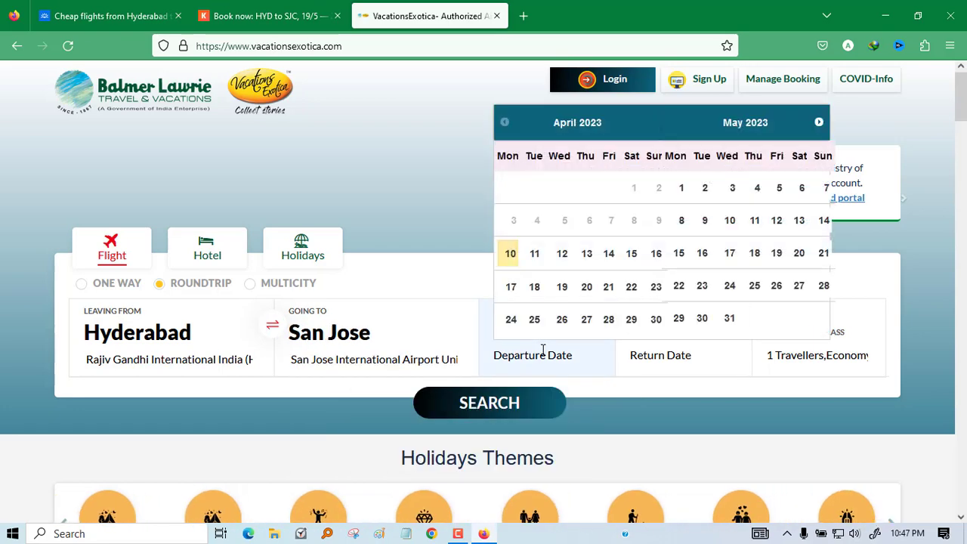
click(775, 260)
click(698, 345)
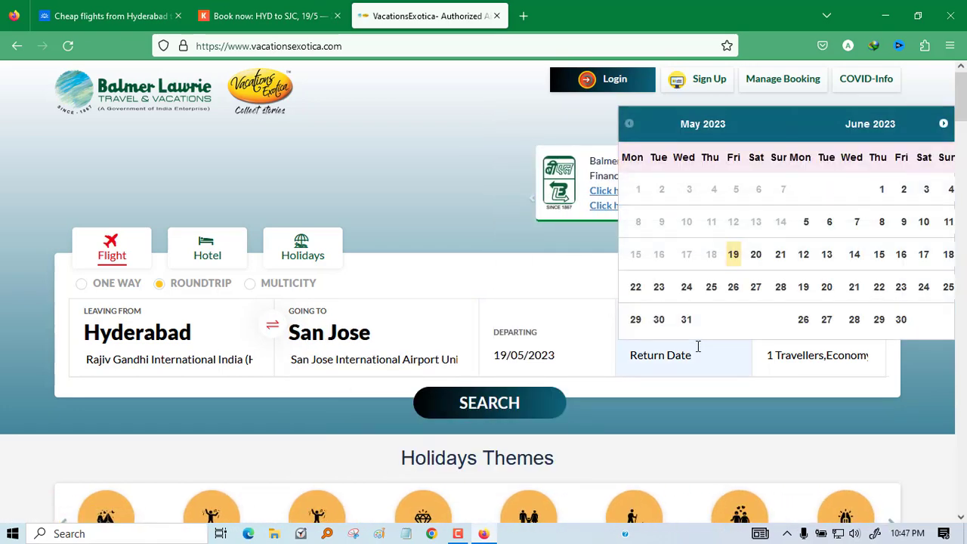
click(733, 287)
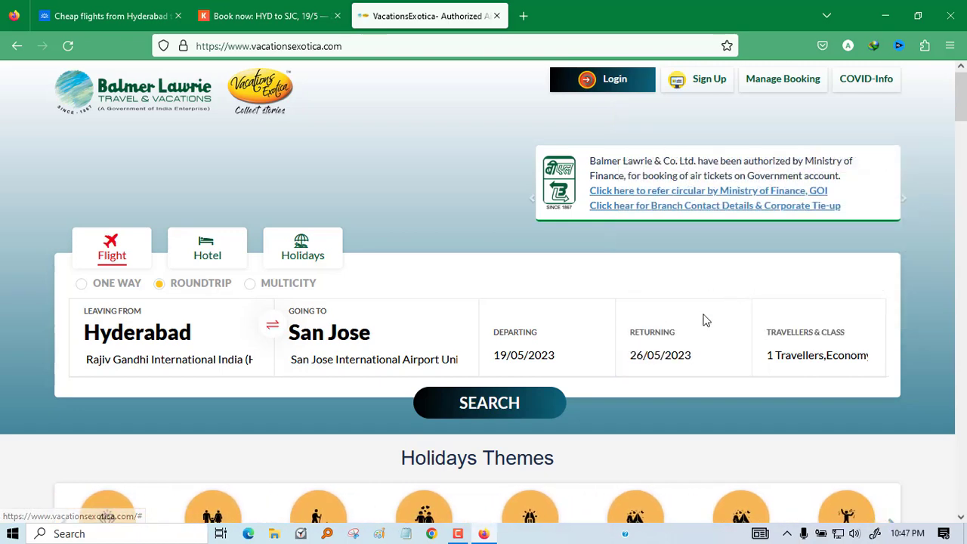
click(504, 404)
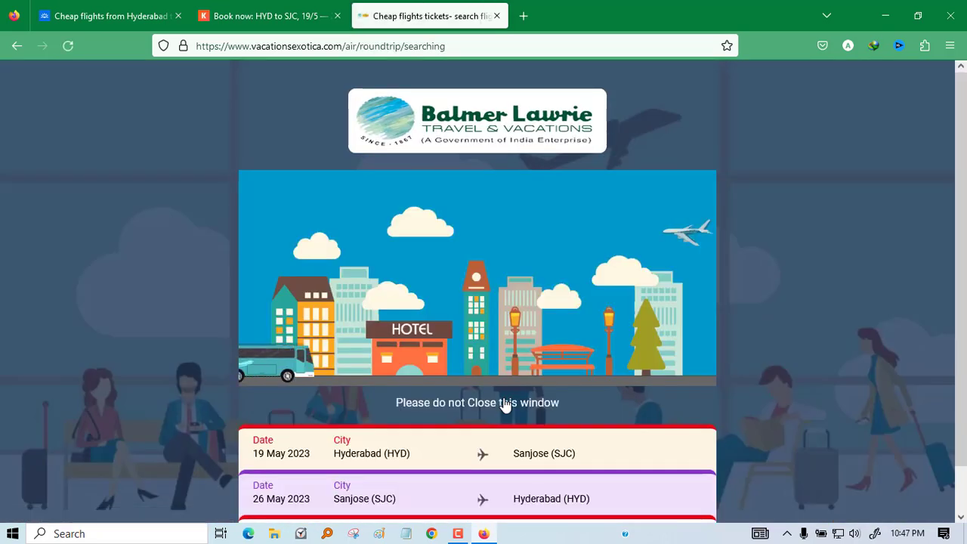
Scroll through VacationsExotica's Hyderabad–San Jose results, led by British Airways BA-276 at INR 120,687
scroll(505, 401, down, 1)
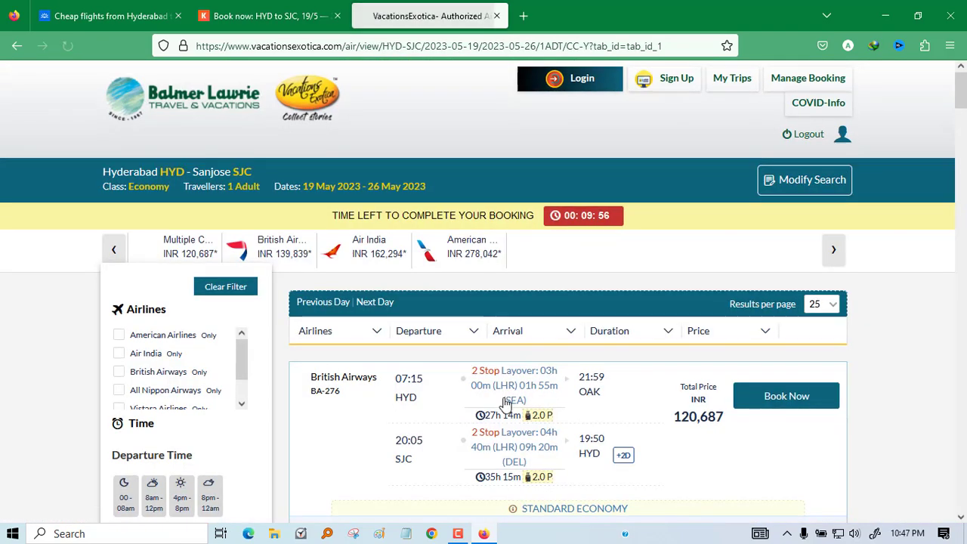
scroll(505, 404, down, 3)
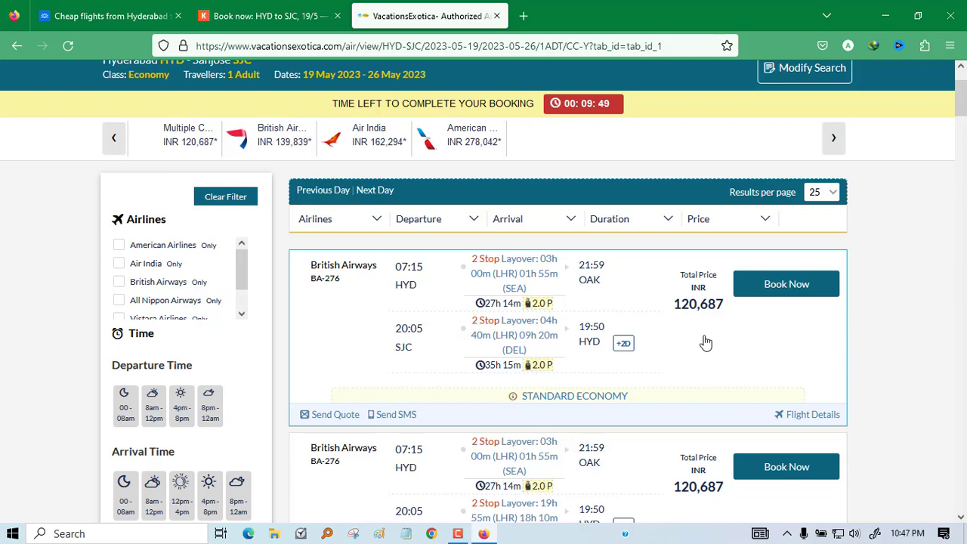
Compare the Kayak and Skyscanner fares, then view VacationsExotica's results for the same 19–26 May trip
click(260, 16)
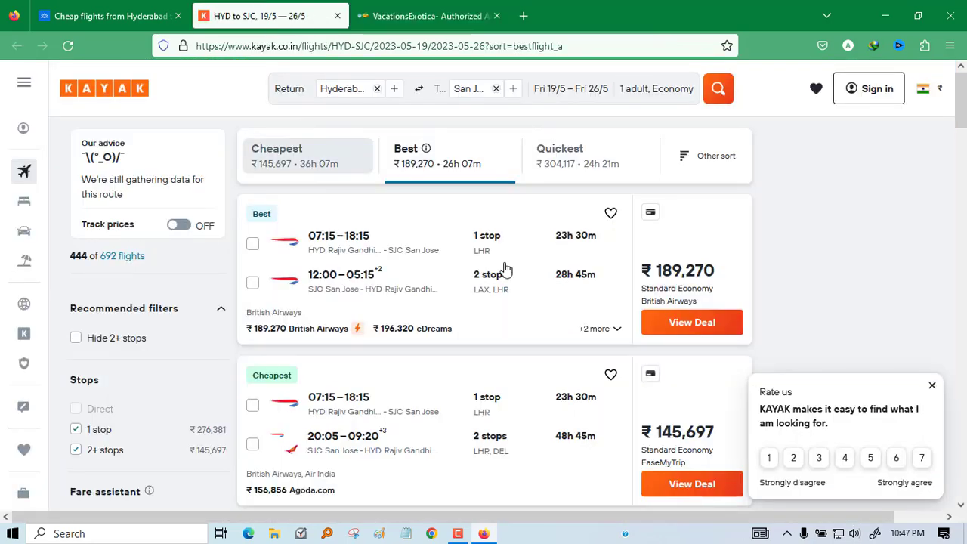
scroll(616, 306, down, 2)
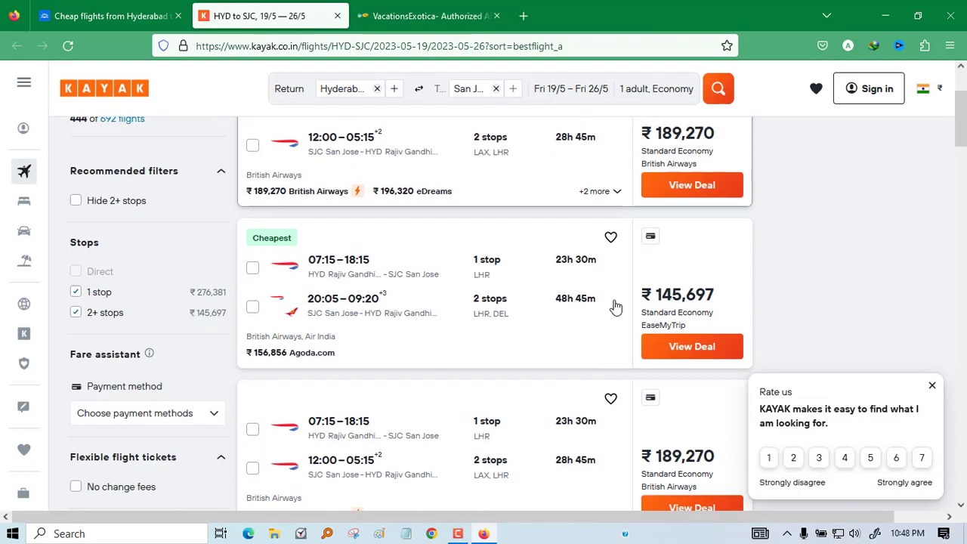
scroll(616, 306, up, 2)
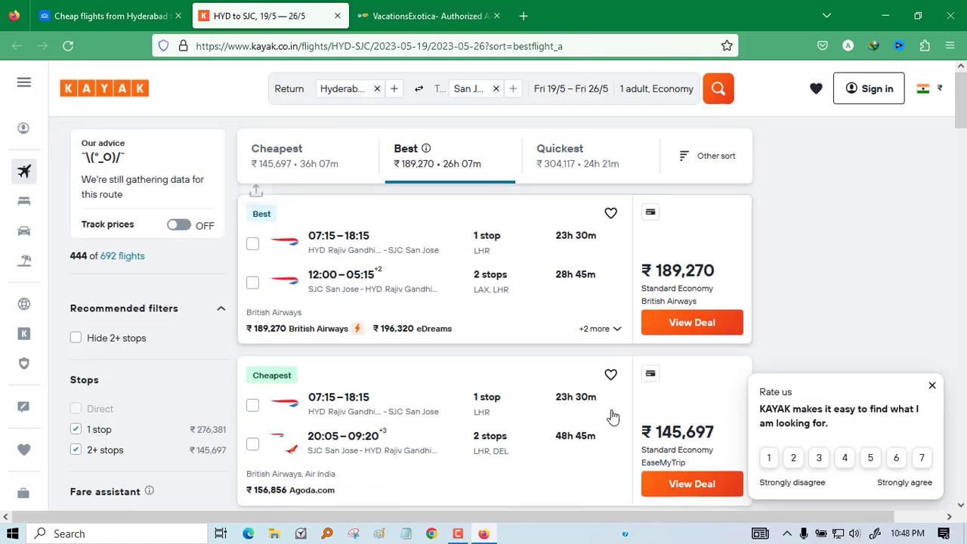
scroll(612, 416, down, 1)
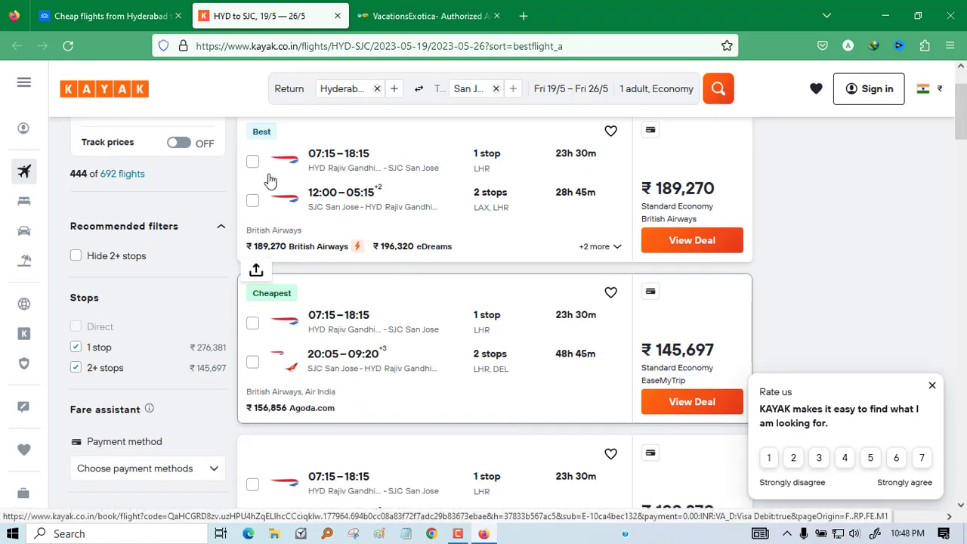
click(151, 17)
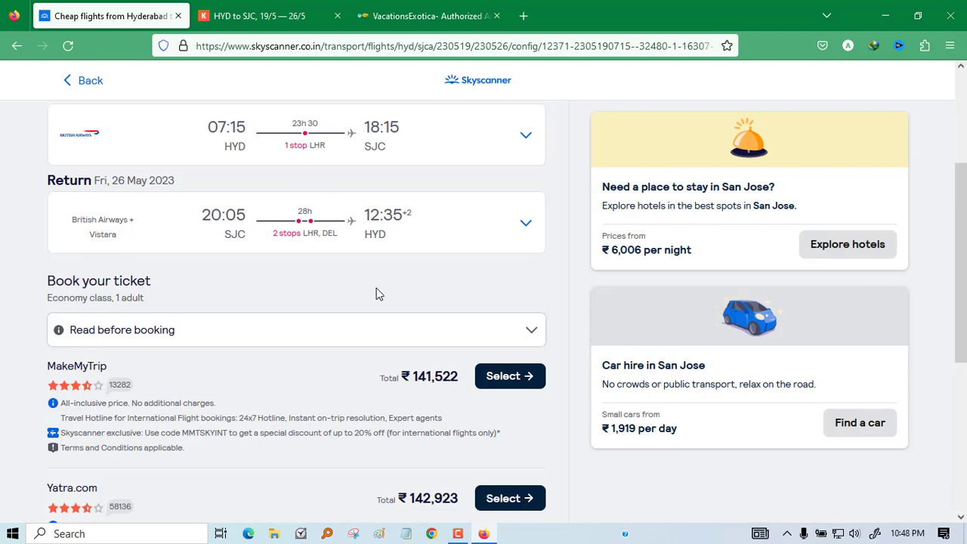
click(426, 16)
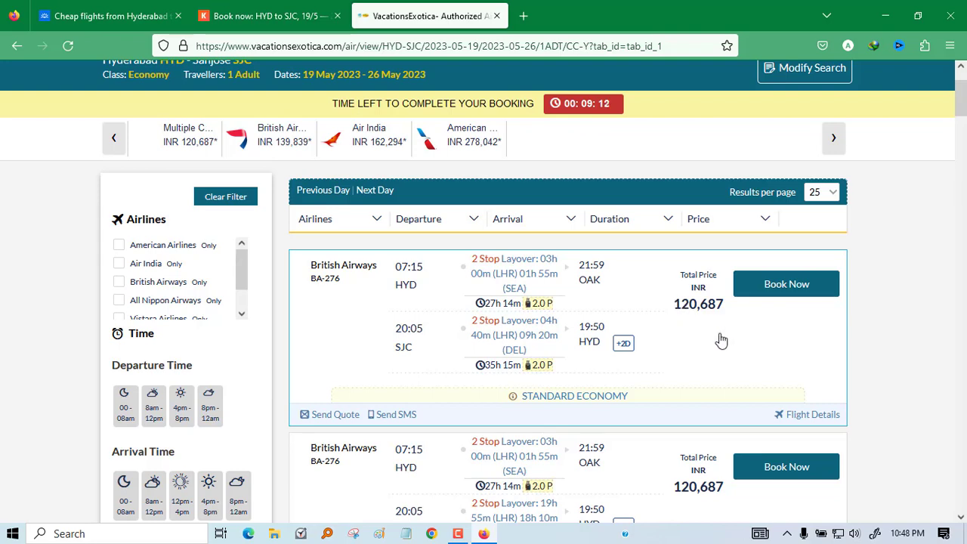
scroll(706, 335, down, 3)
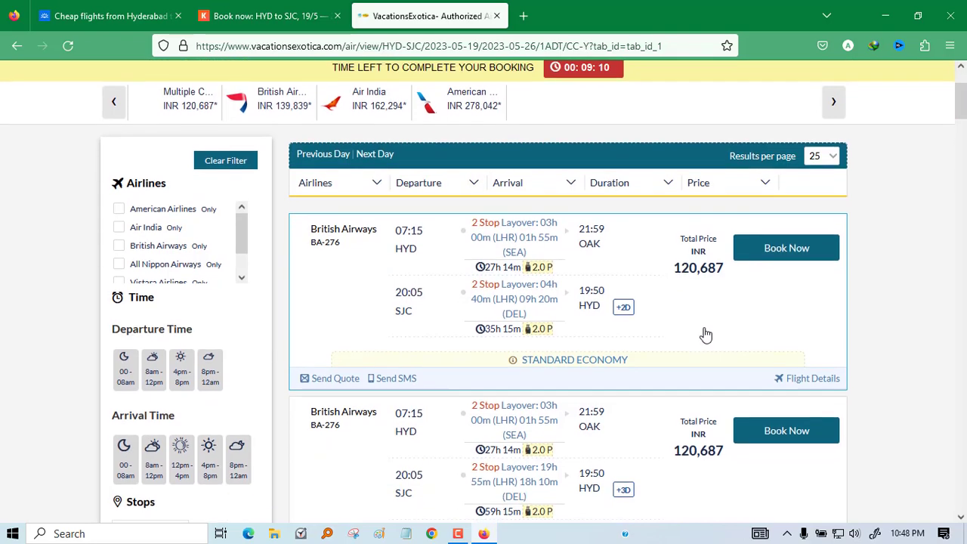
scroll(705, 335, down, 5)
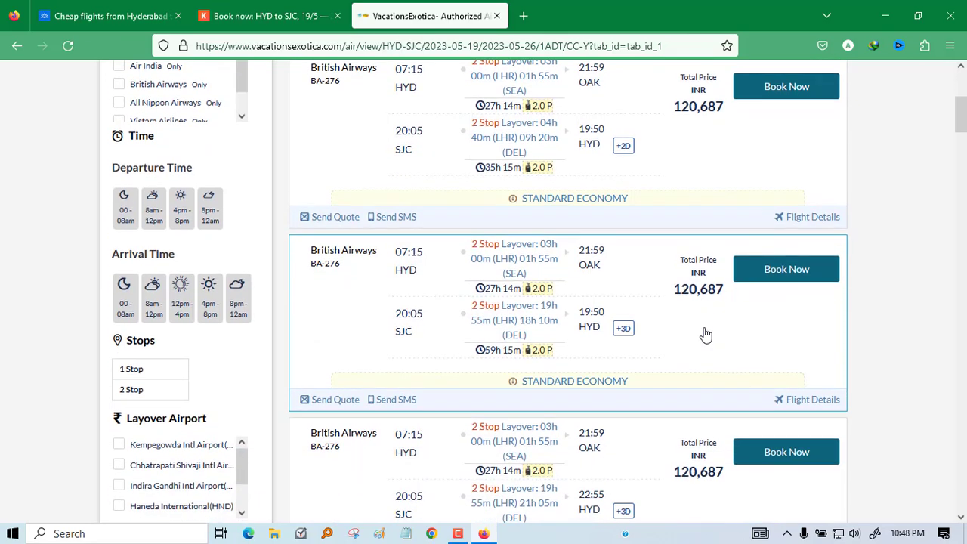
scroll(705, 335, down, 3)
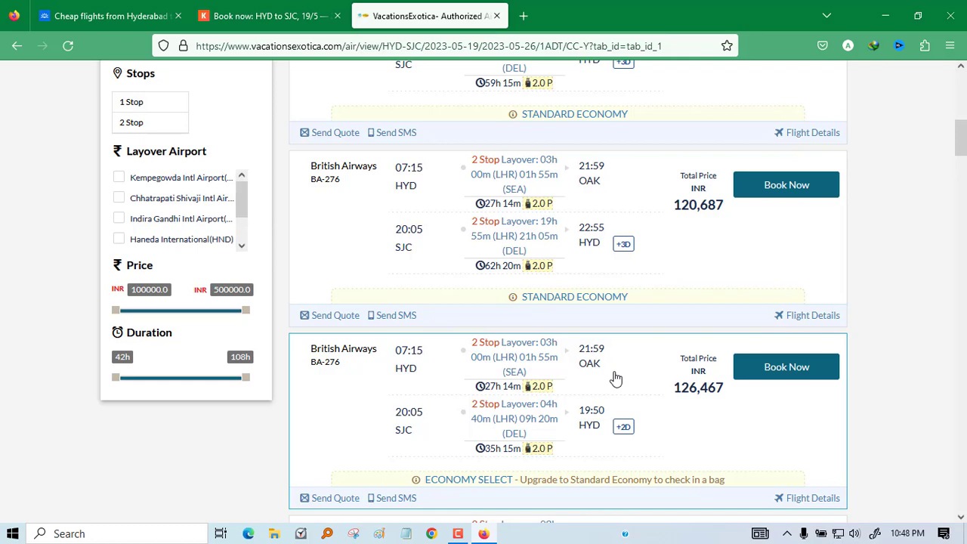
scroll(616, 378, down, 5)
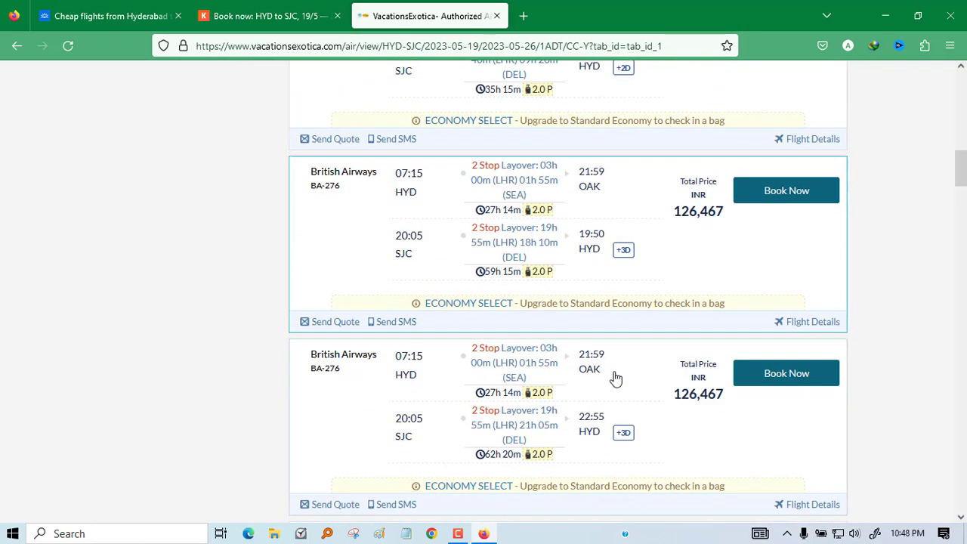
scroll(616, 378, down, 2)
scroll(616, 378, up, 4)
scroll(616, 378, up, 10)
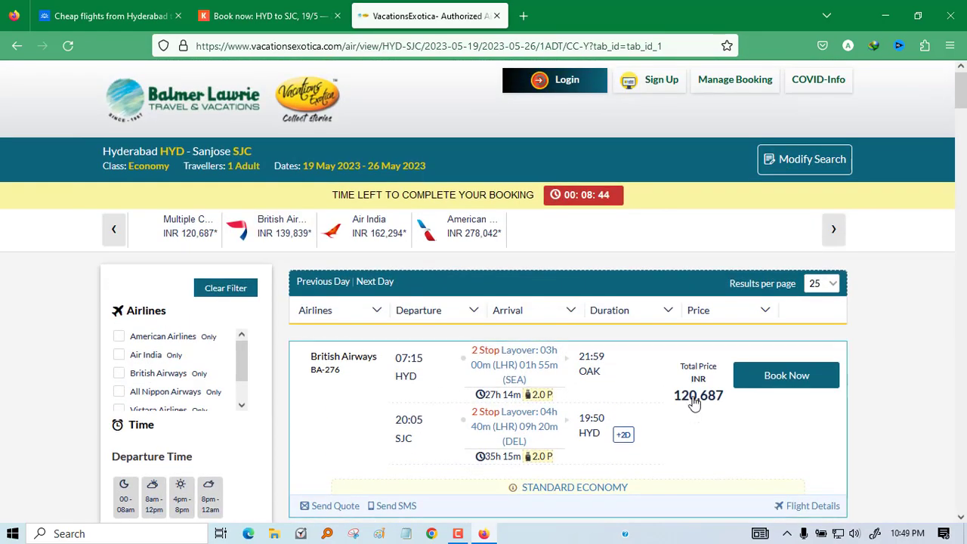
scroll(695, 403, down, 1)
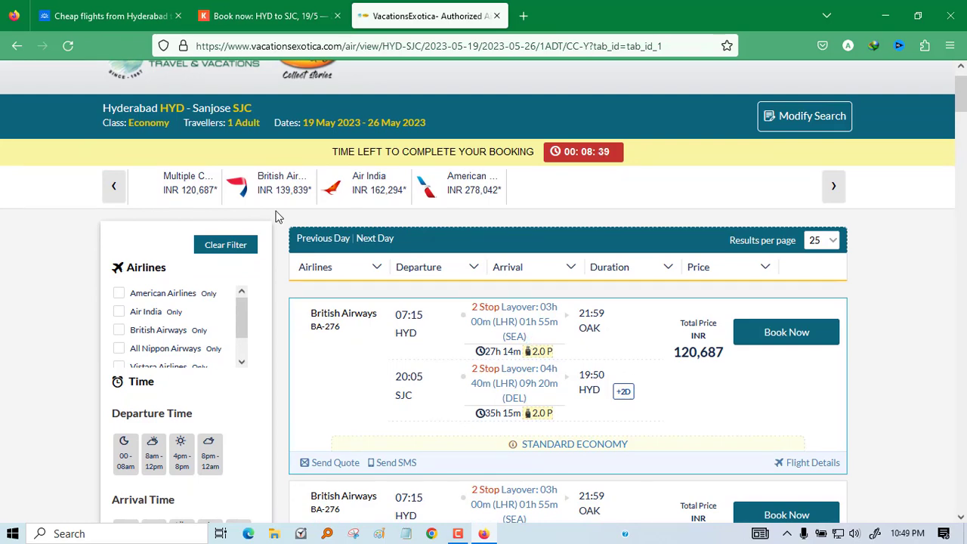
Go back from Skyscanner's booking details to the results and switch the search to Multi-city
click(90, 9)
scroll(268, 189, up, 3)
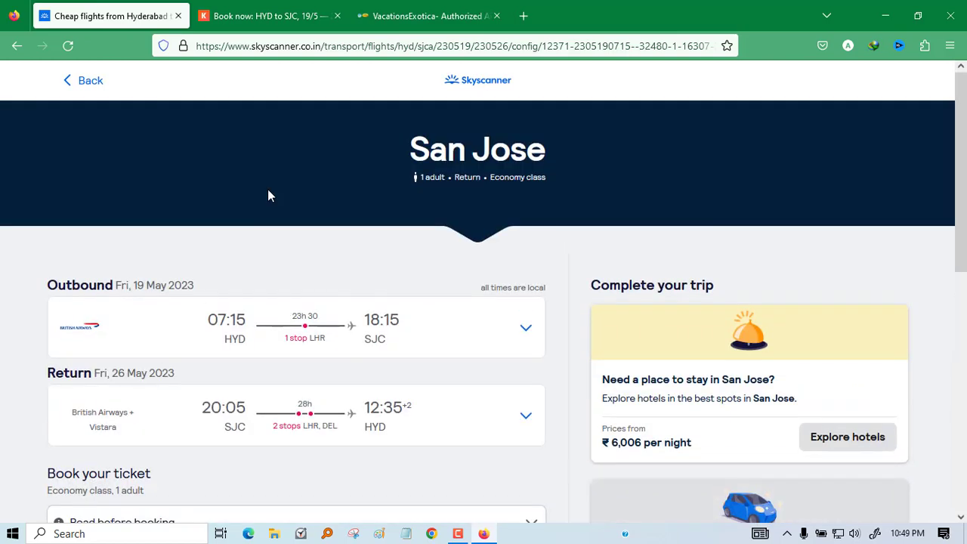
click(81, 80)
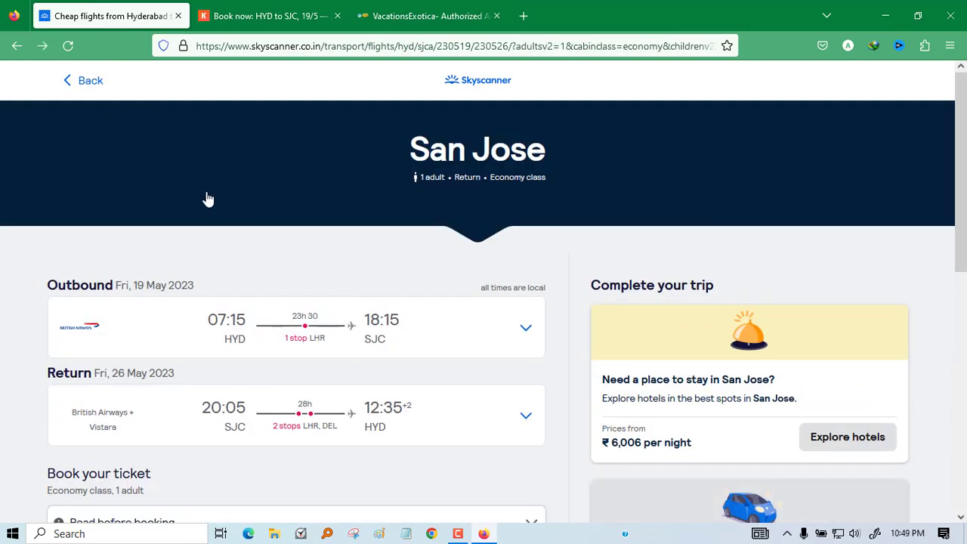
click(89, 80)
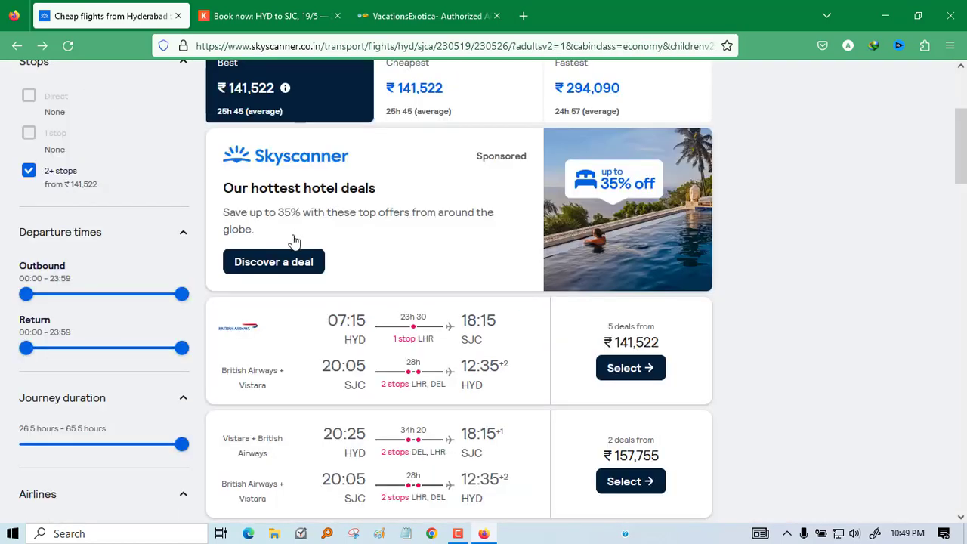
scroll(294, 240, up, 3)
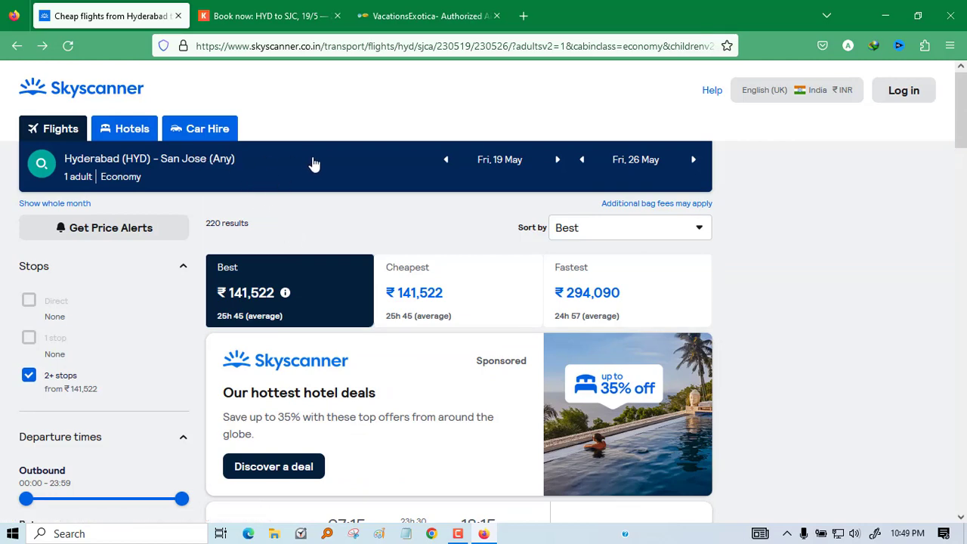
click(283, 162)
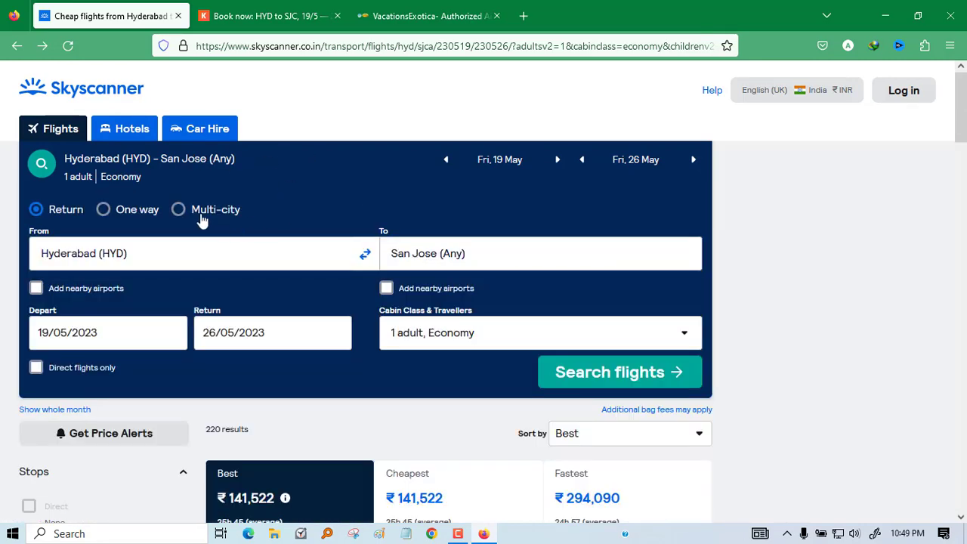
click(179, 211)
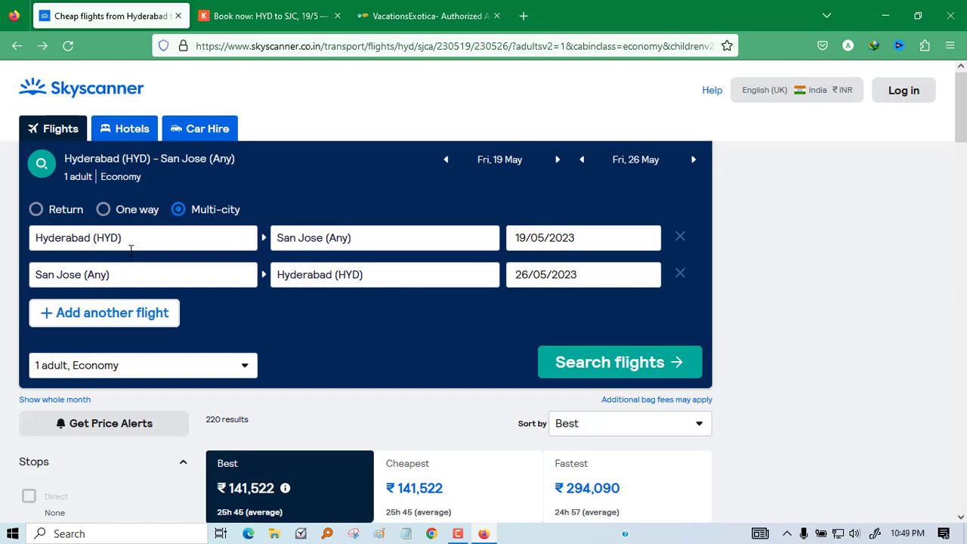
Change the second leg's destination from Hyderabad to Delhi's Indira Gandhi International (DEL)
click(382, 281)
key(BackSpace)
text(del)
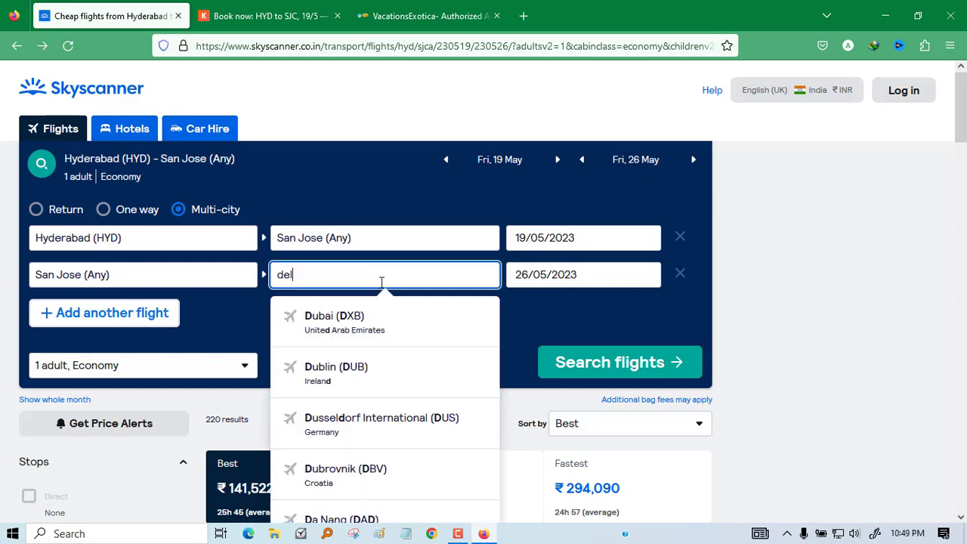
text(hi)
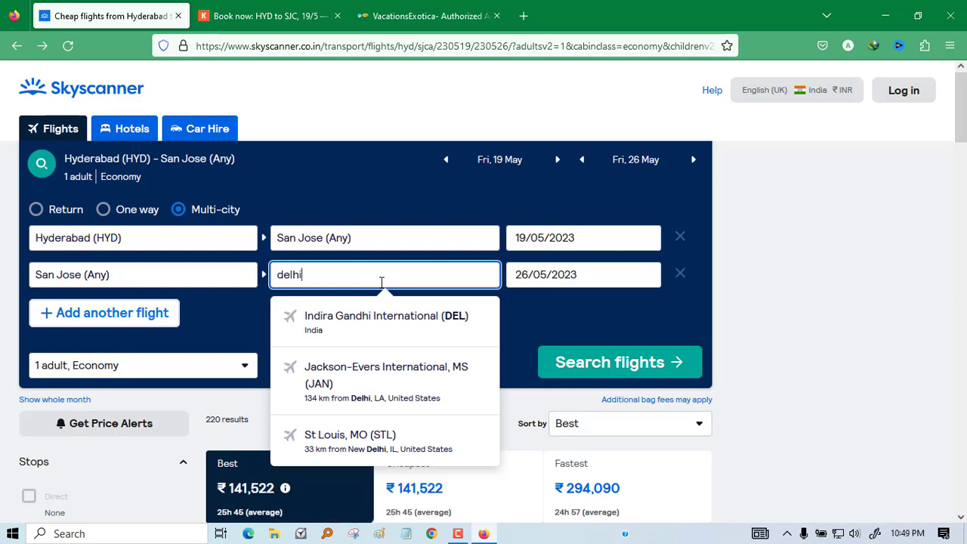
click(373, 328)
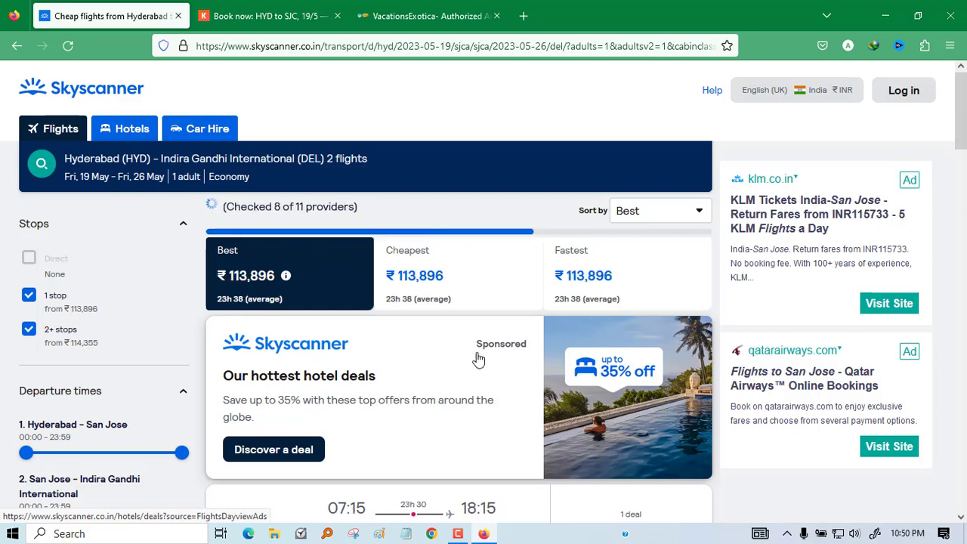
Review the British Airways itinerary's providers: MakeMyTrip at ₹112,195 and British Airways at ₹113,896
scroll(480, 360, down, 3)
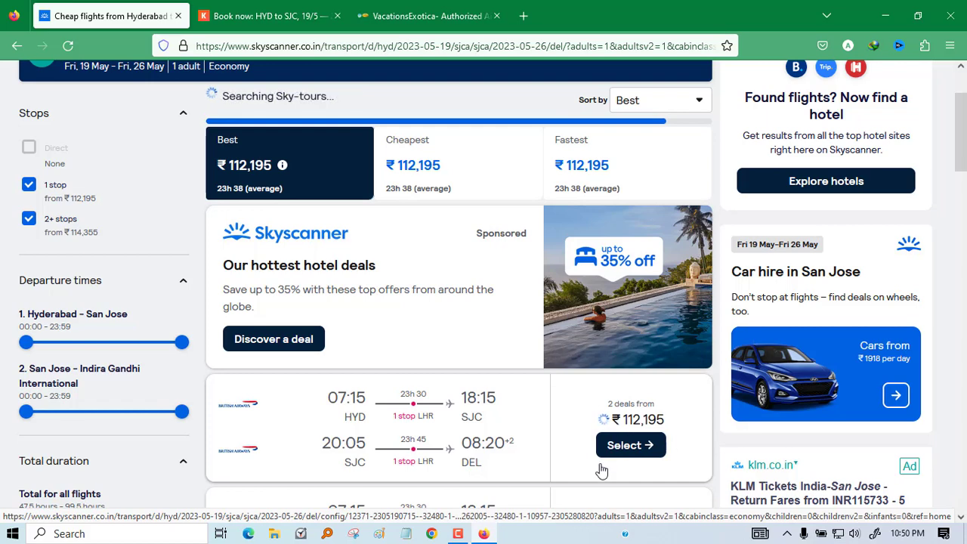
scroll(602, 470, down, 1)
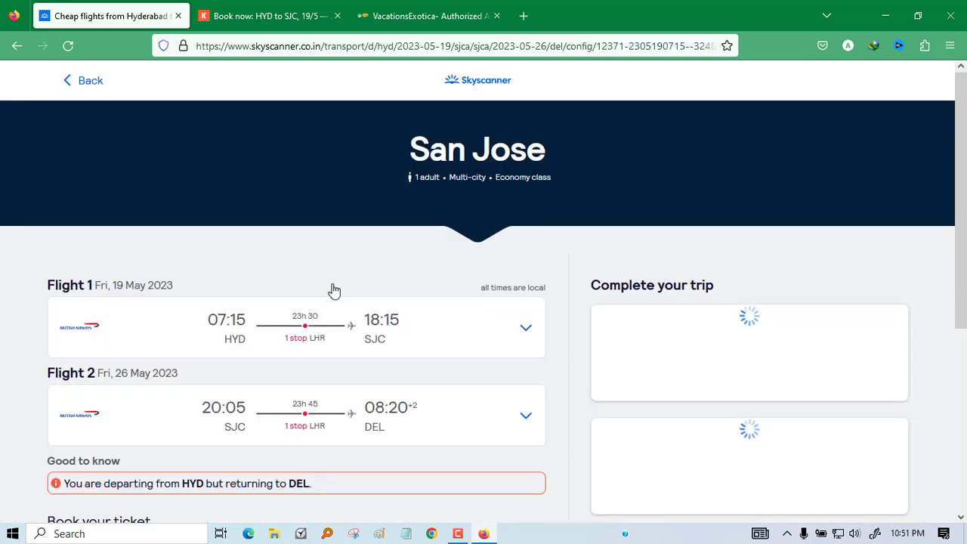
scroll(335, 287, down, 2)
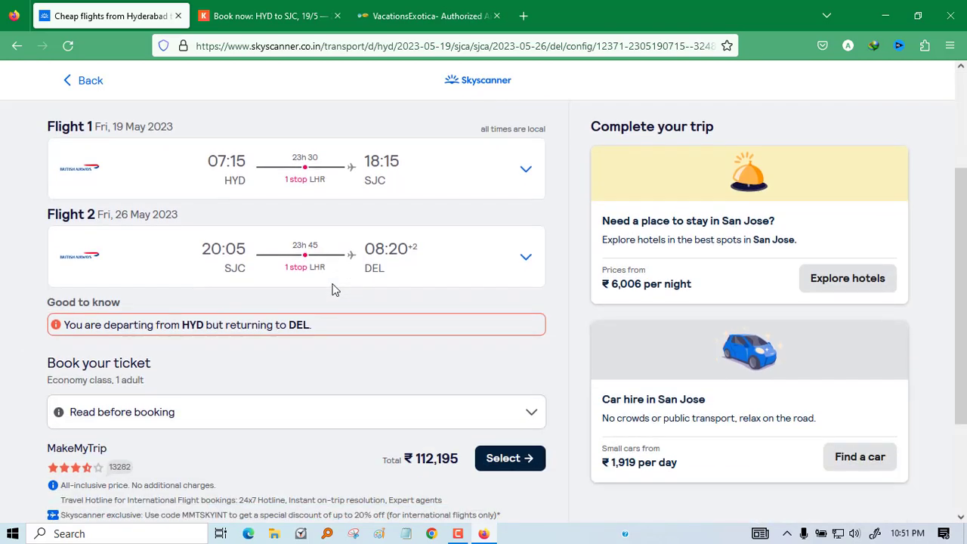
scroll(370, 402, down, 2)
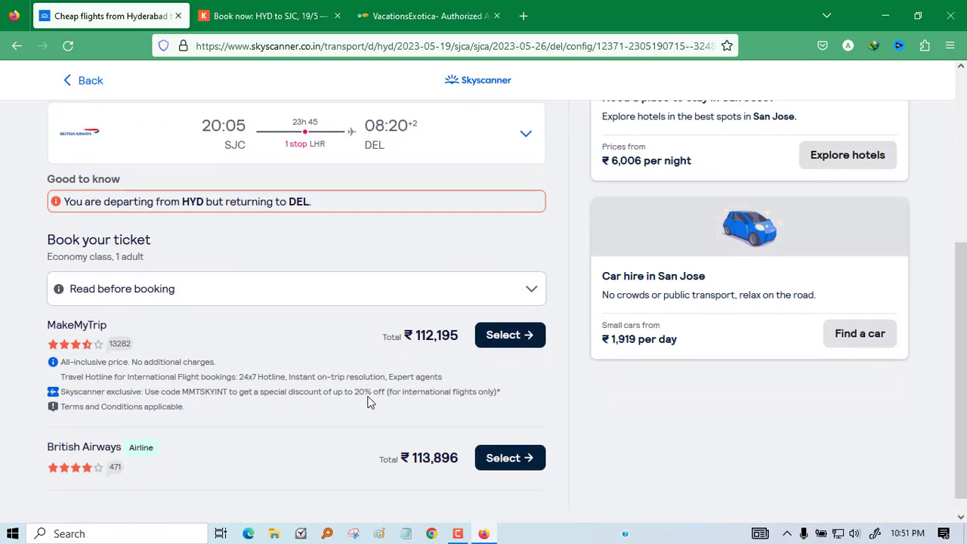
scroll(370, 402, down, 1)
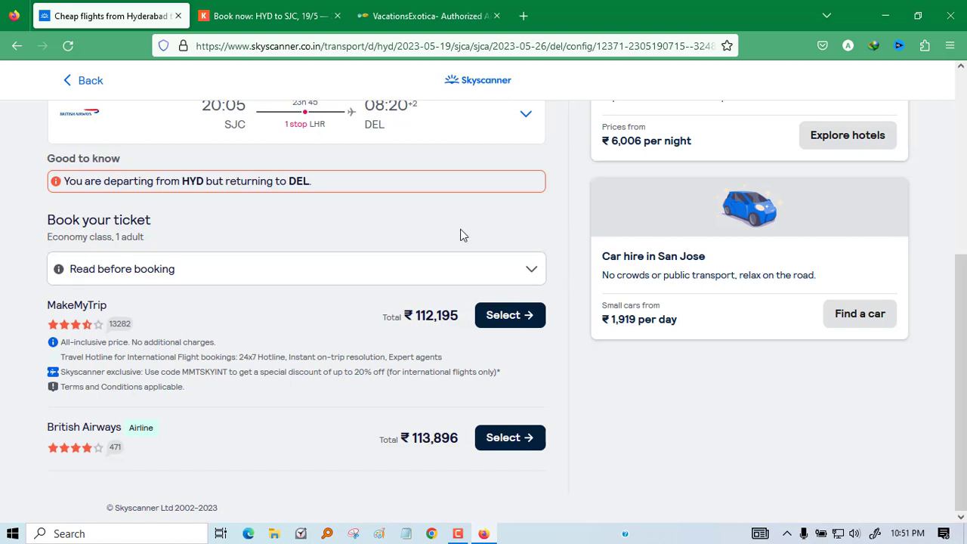
In a new tab, search Google for 'ease my trip' and open the EaseMyTrip.com site
click(522, 16)
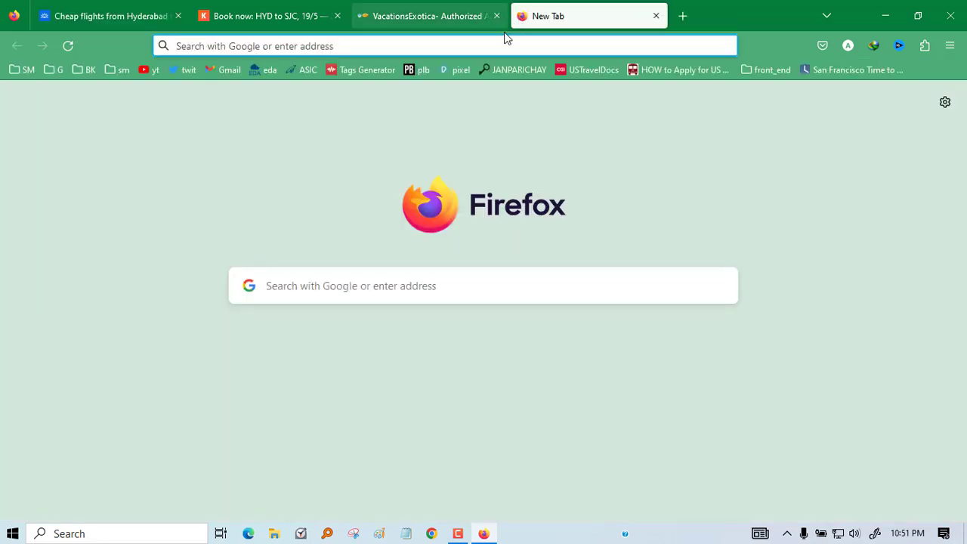
text(ease my trip)
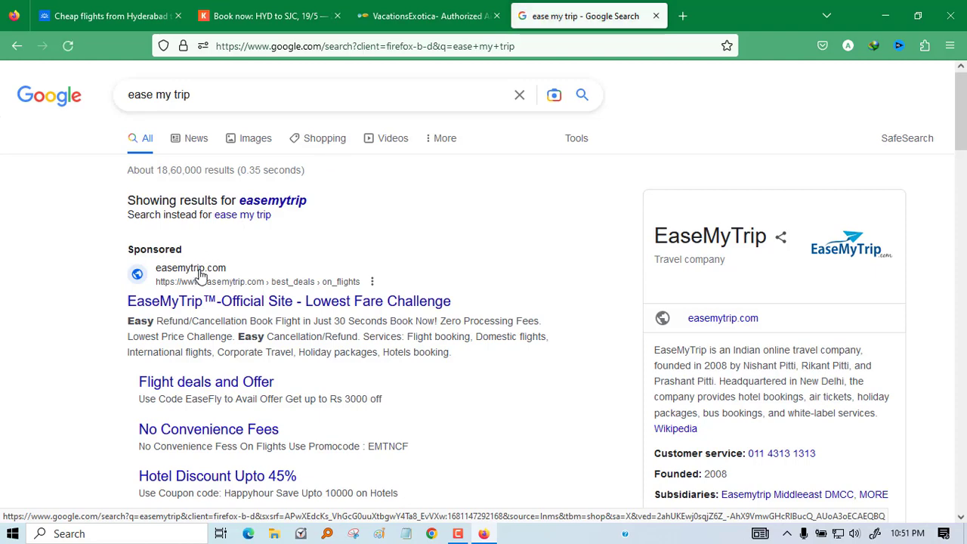
scroll(227, 388, down, 4)
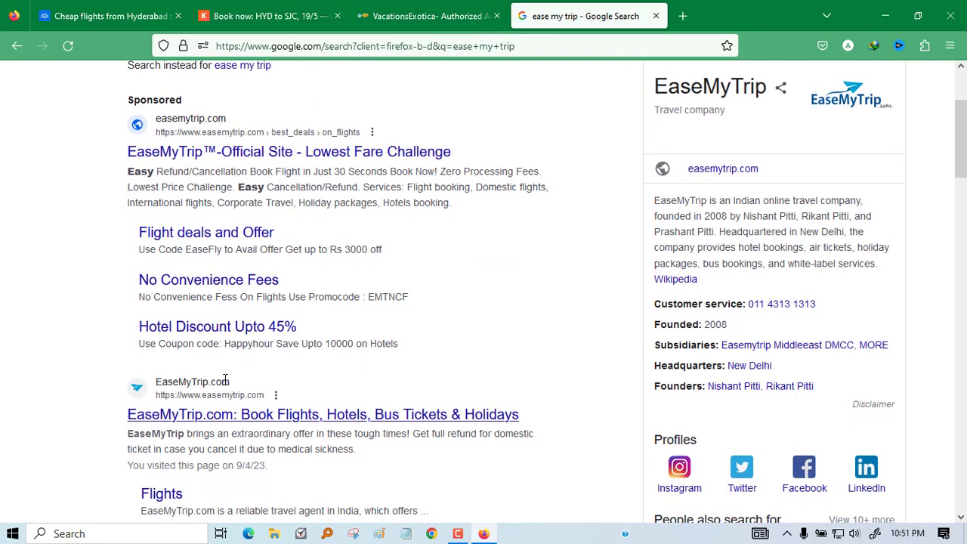
click(219, 409)
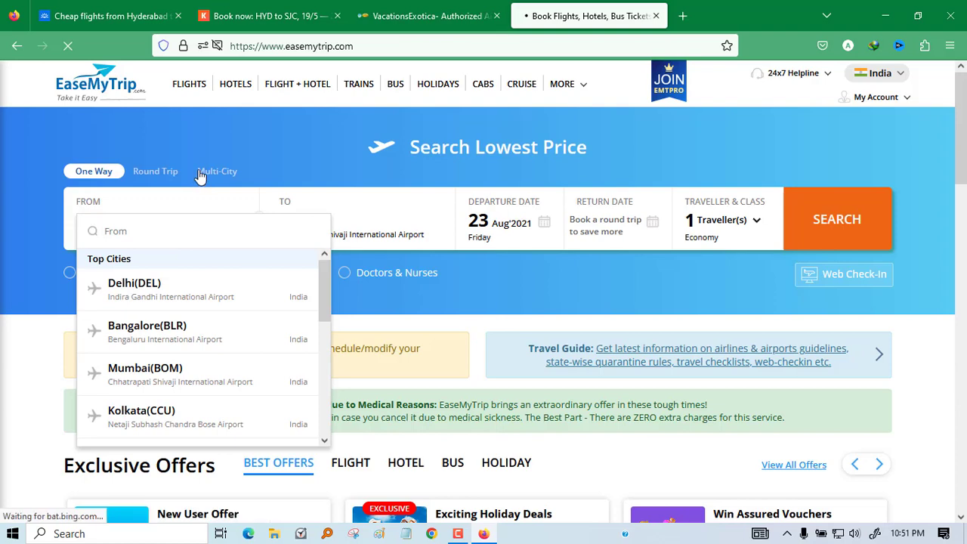
Switch EaseMyTrip's search to Multi-City, declining location access, and set Hyderabad as first origin
click(200, 173)
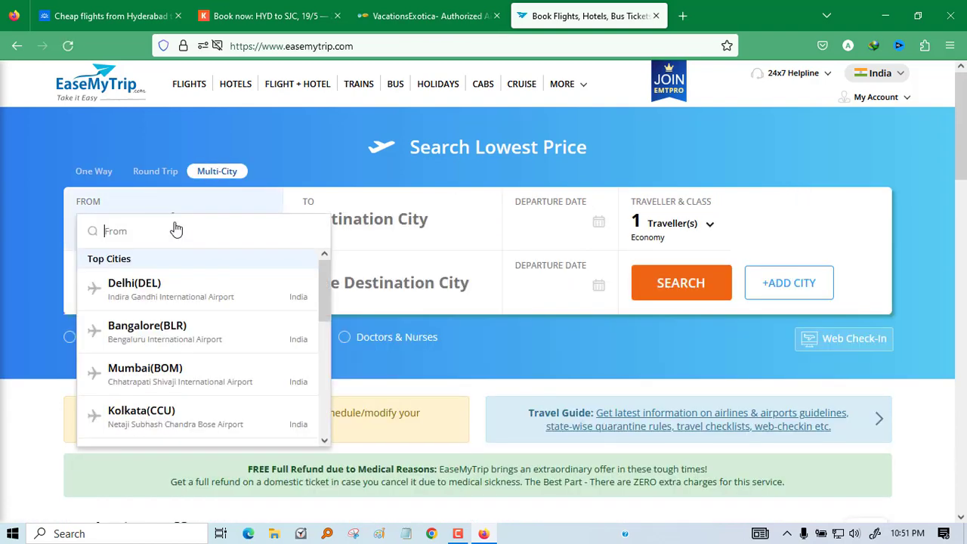
text(hyd)
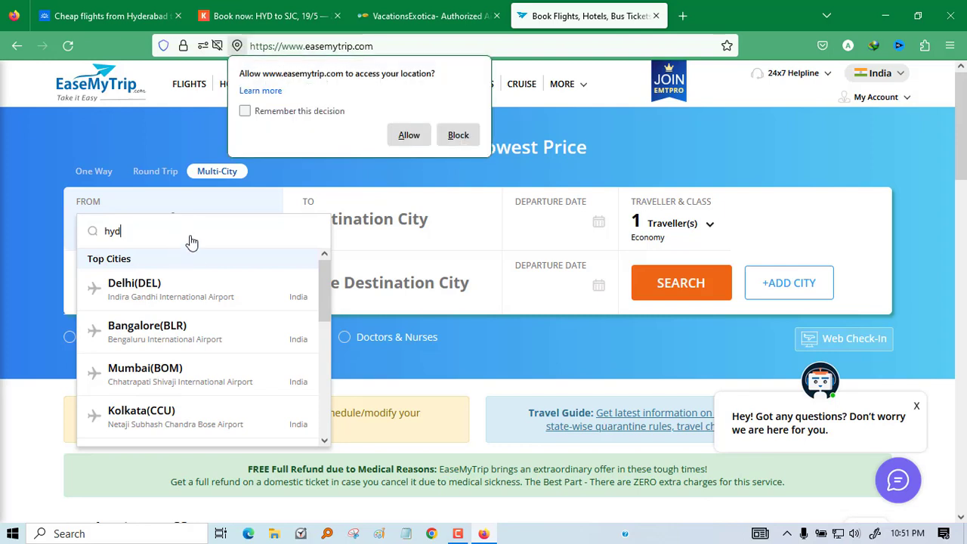
click(458, 136)
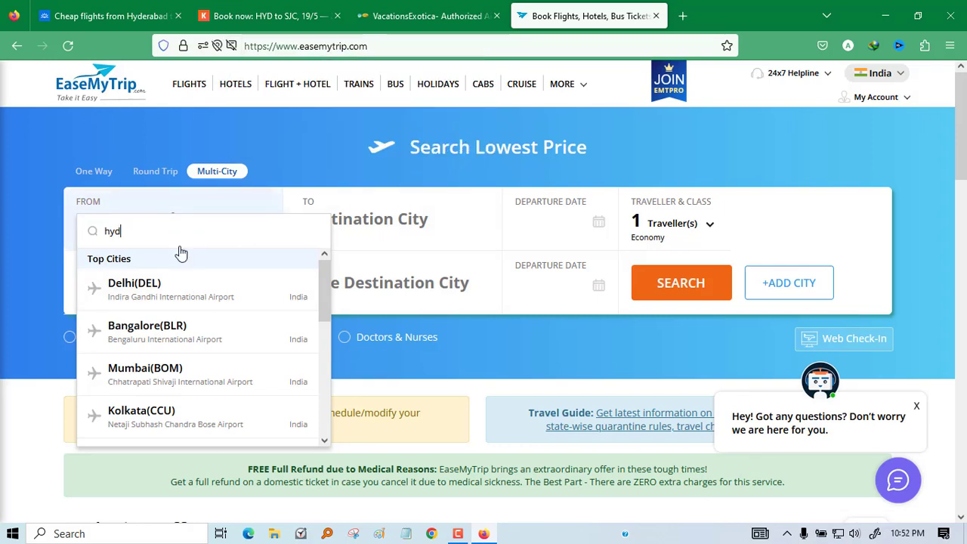
key(BackSpace)
key(BackSpace)
key(BackSpace)
text(hyd)
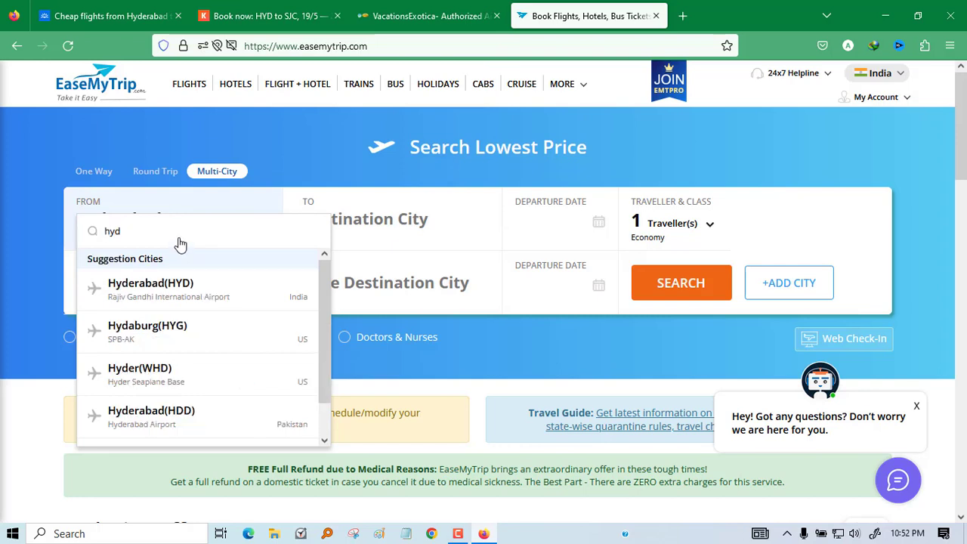
click(168, 288)
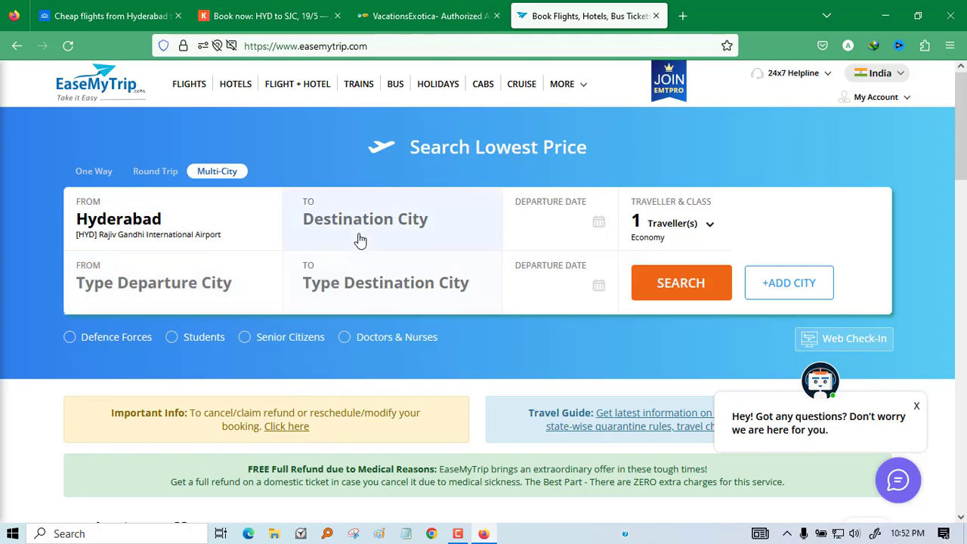
Set the first leg's destination to San Jose (SJC), departing 19 May 2023
click(359, 238)
text(san)
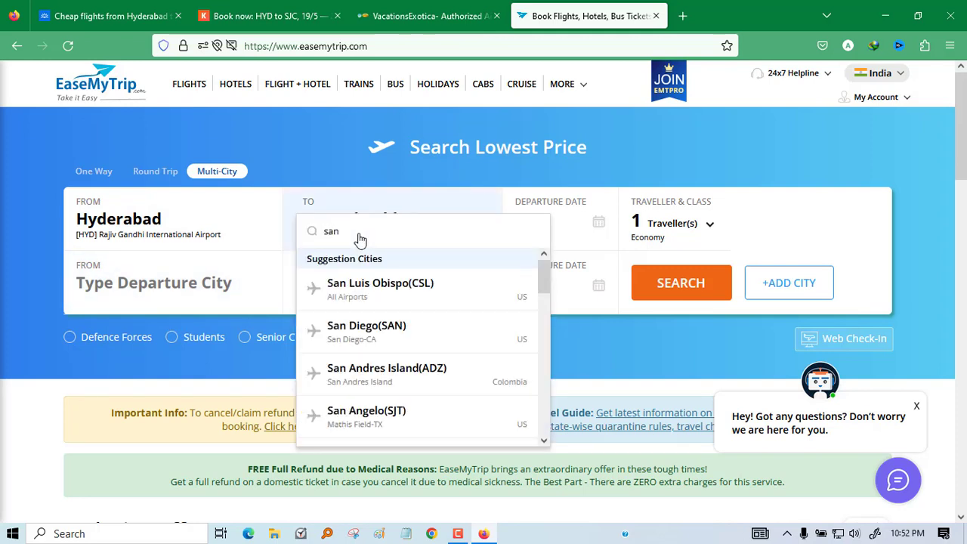
key(BackSpace)
key(BackSpace)
key(BackSpace)
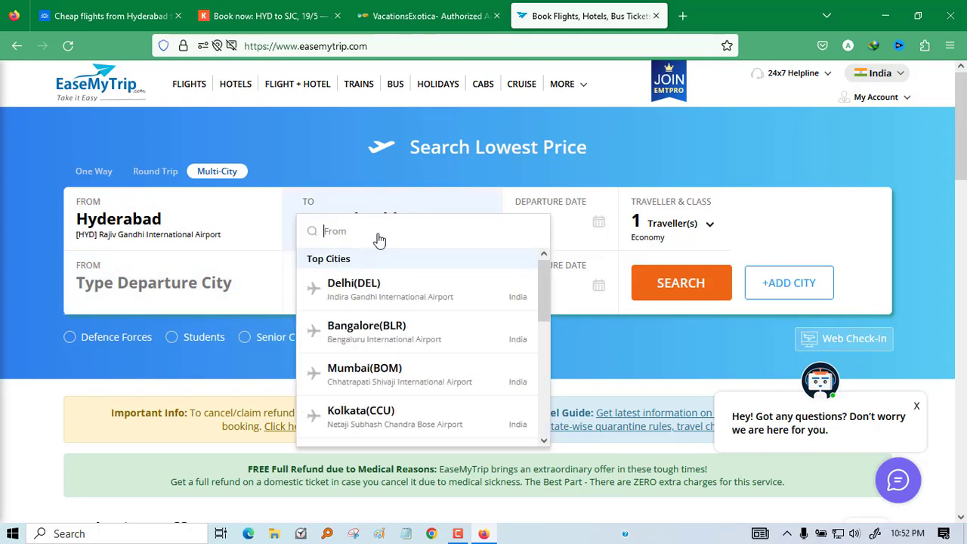
text(sjc)
click(384, 284)
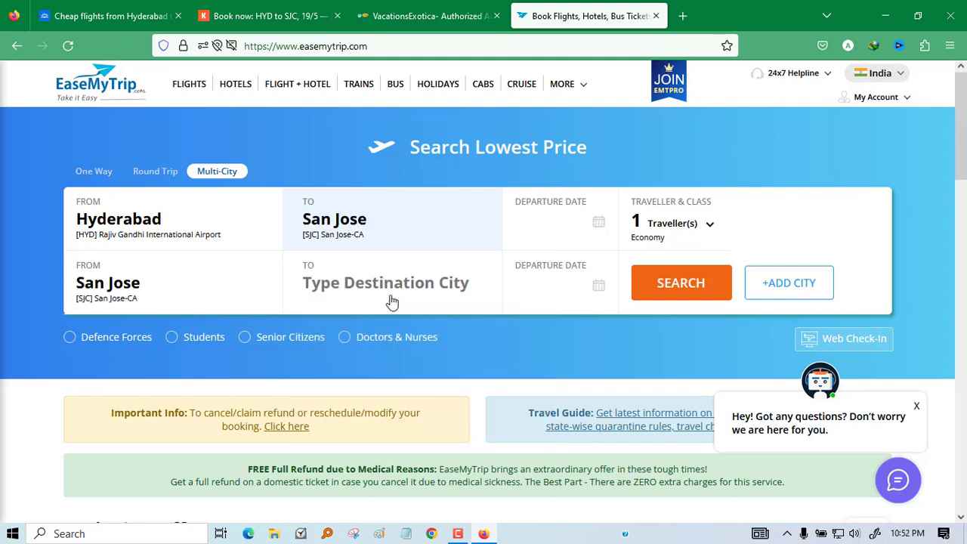
click(544, 236)
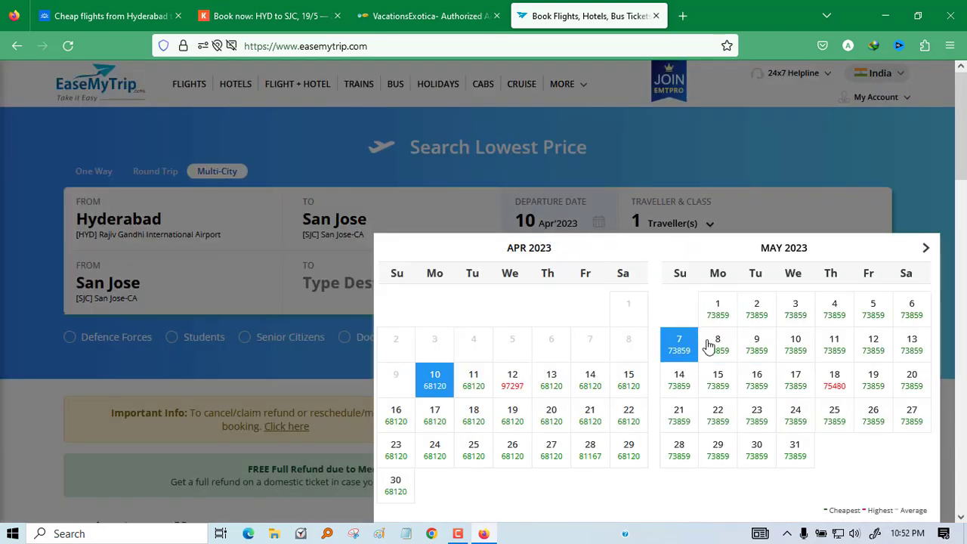
click(870, 386)
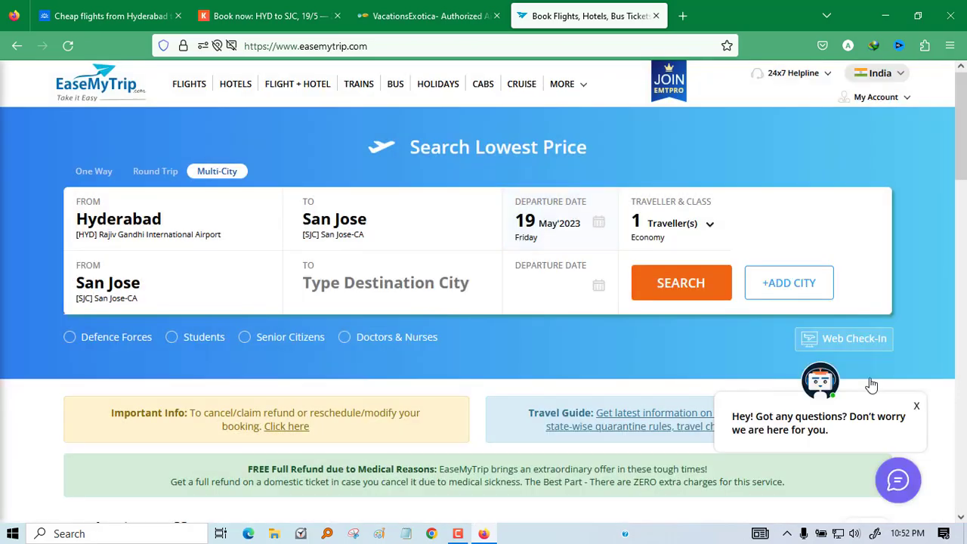
Set the second leg San Jose to Delhi on 26 May 2023 and run the search
click(155, 288)
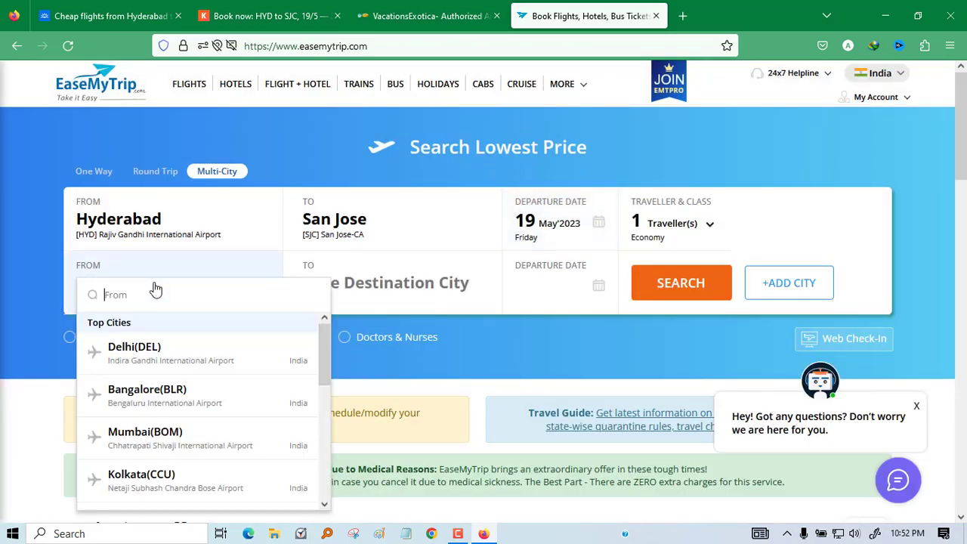
click(374, 281)
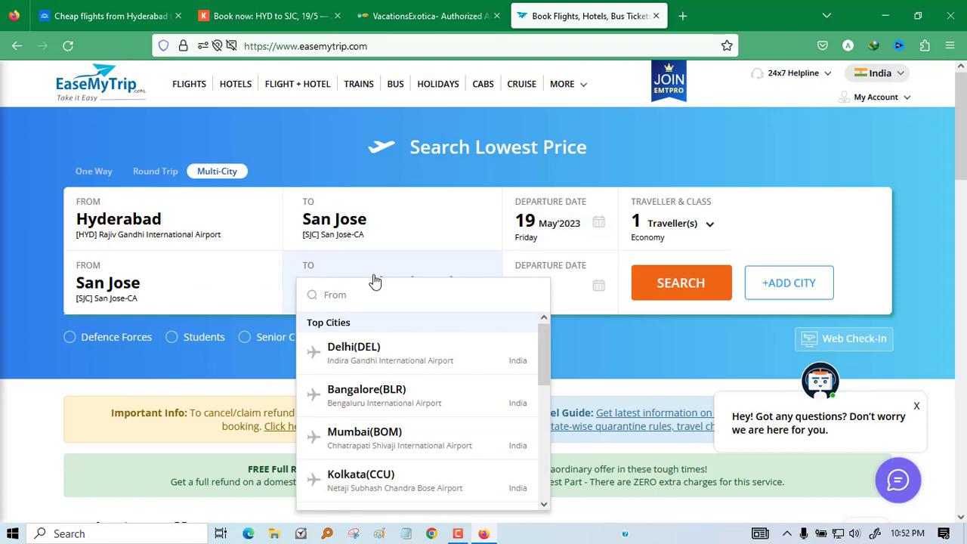
click(370, 349)
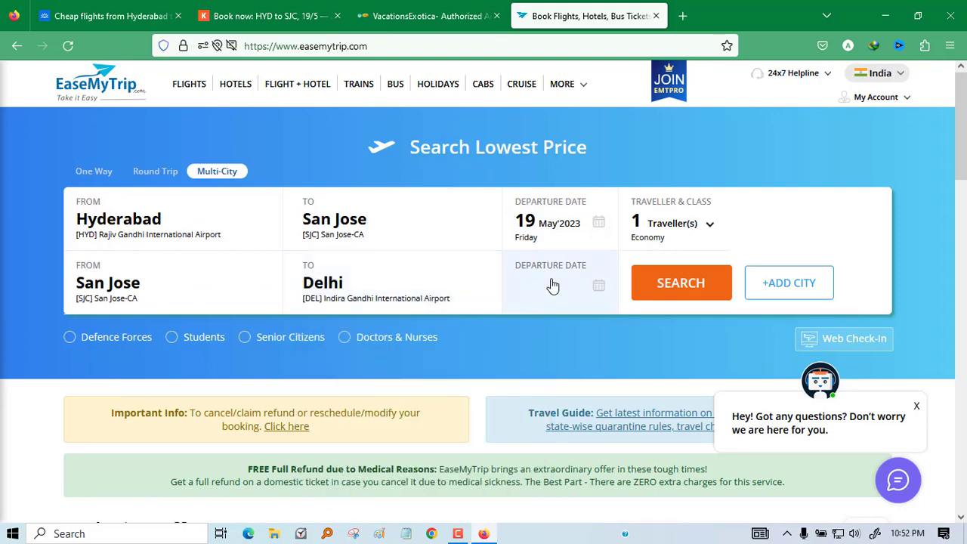
click(536, 287)
scroll(711, 453, down, 1)
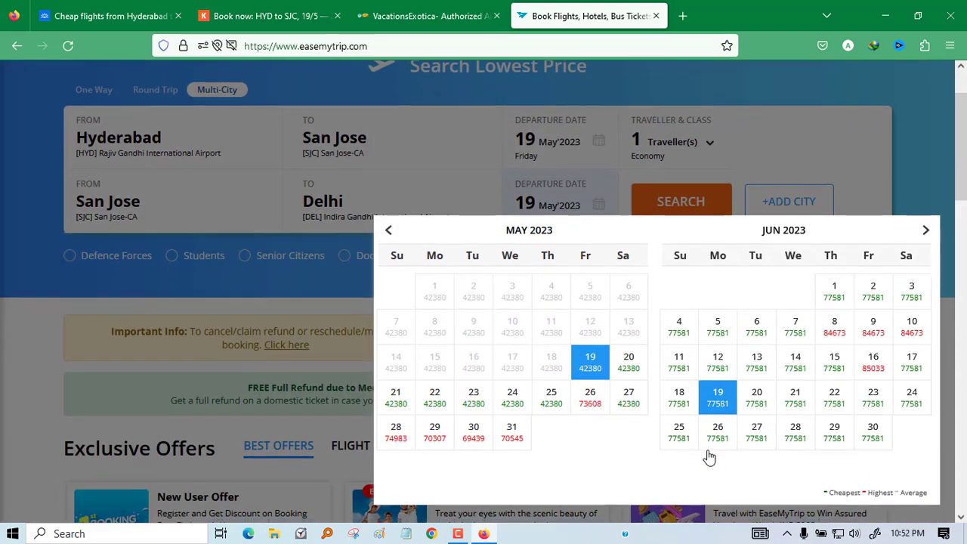
click(590, 400)
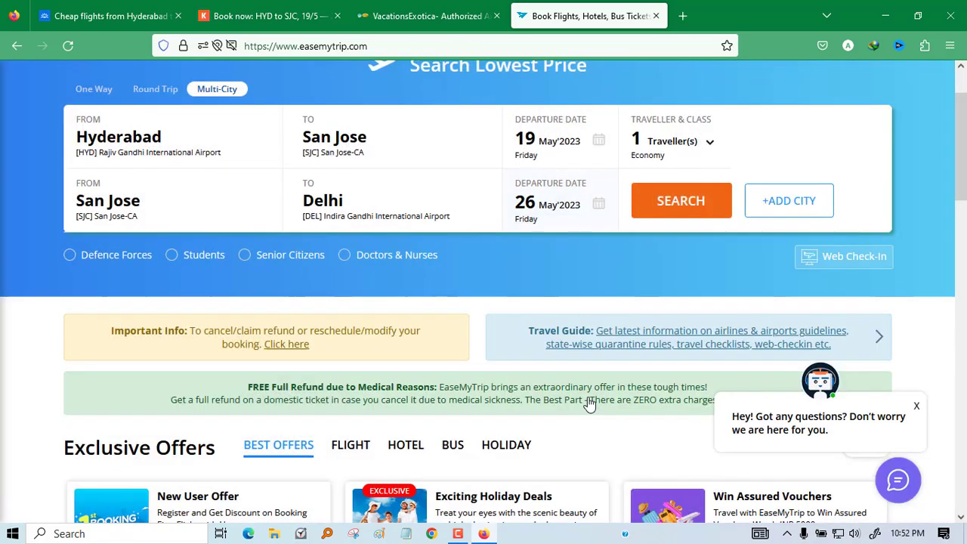
click(681, 201)
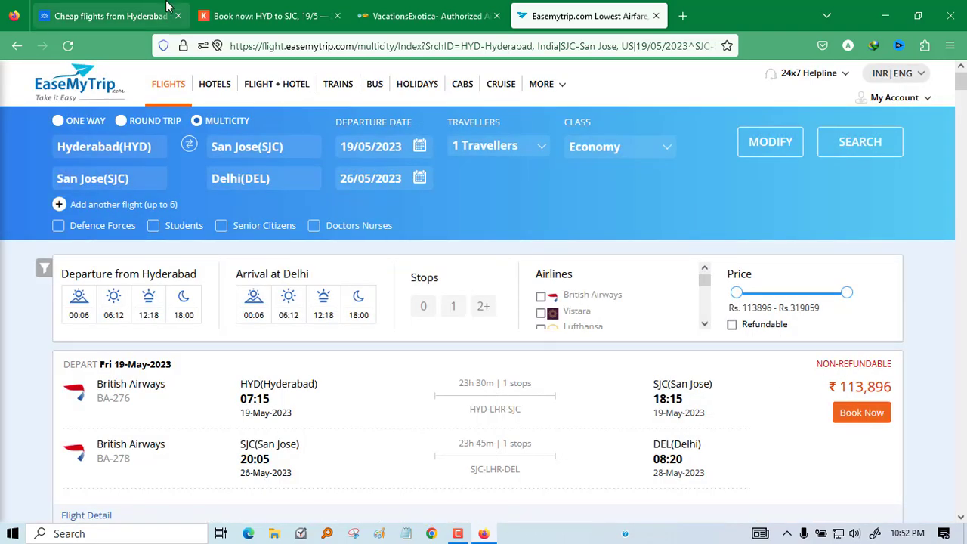
Confirm Skyscanner's British Airways fare of ₹113,896, then book the matching first EaseMyTrip result
click(123, 6)
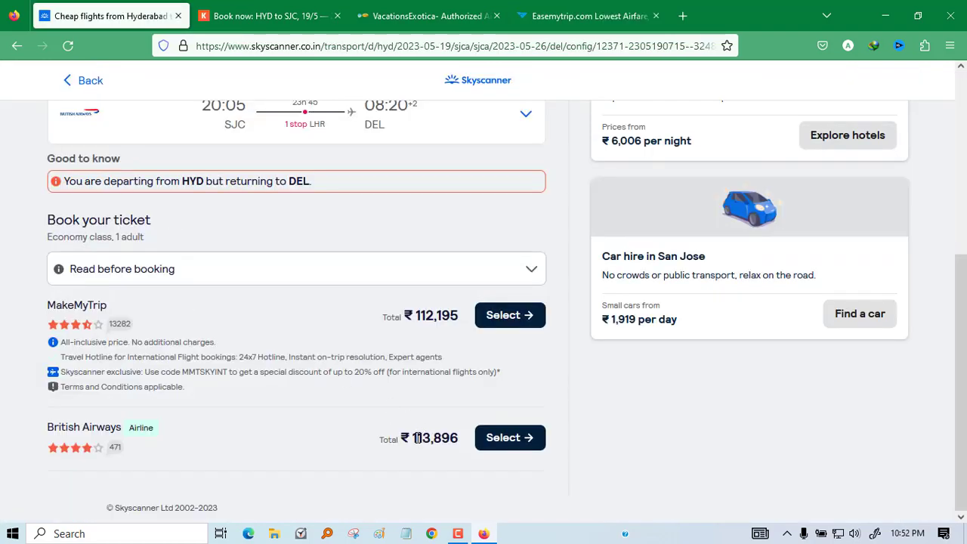
drag(413, 439, 460, 439)
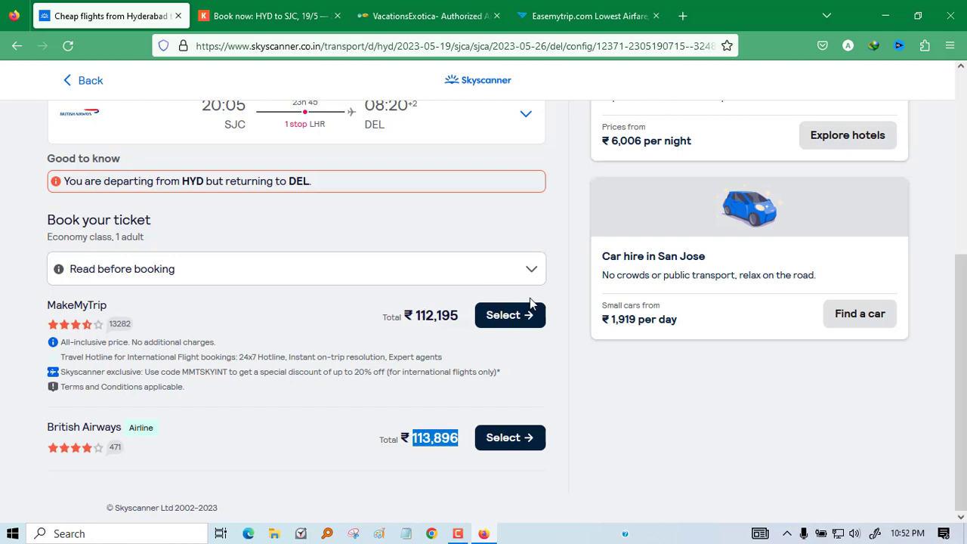
click(583, 19)
scroll(643, 316, down, 2)
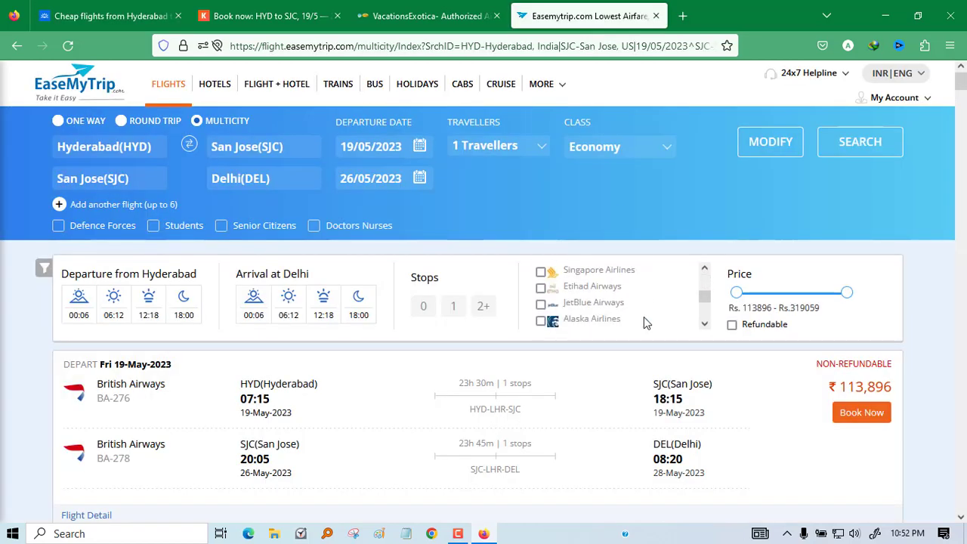
scroll(730, 425, down, 1)
scroll(730, 426, down, 1)
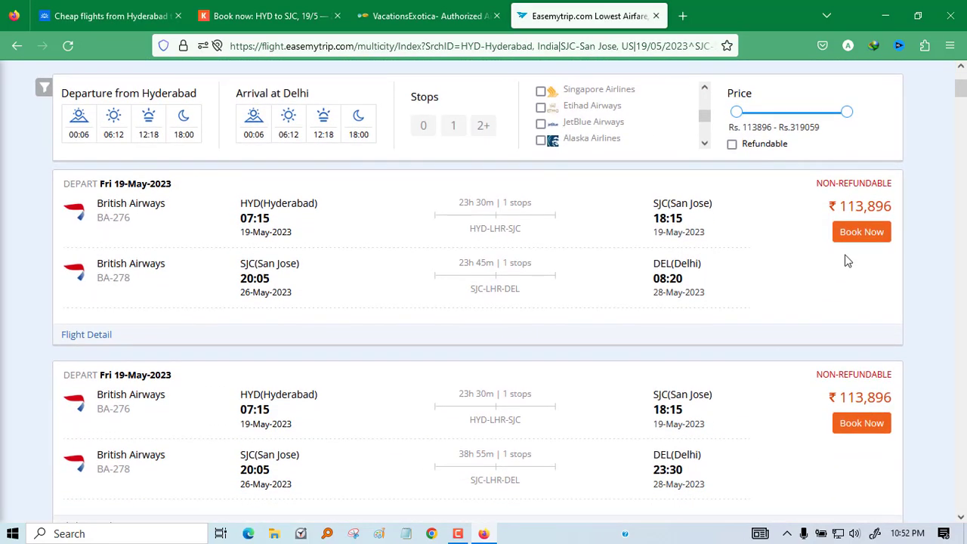
click(855, 236)
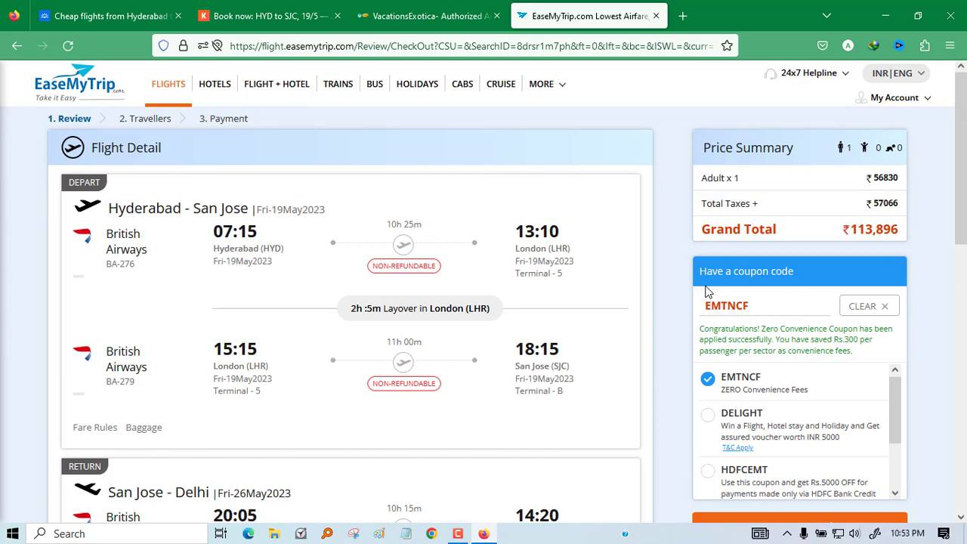
Apply the HDFCEMT coupon for a ₹5000 discount, bringing the grand total to ₹108,896
scroll(708, 292, down, 2)
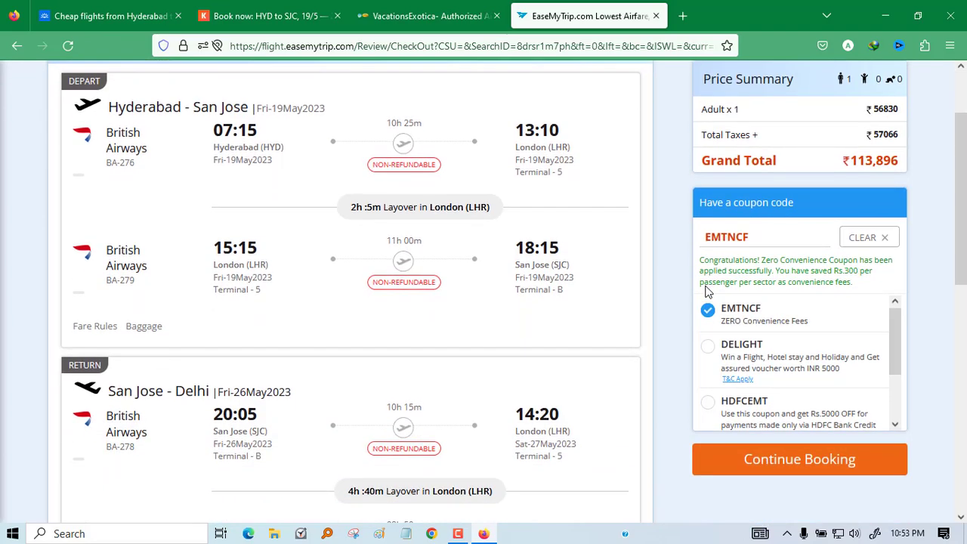
scroll(767, 352, down, 1)
scroll(767, 353, up, 2)
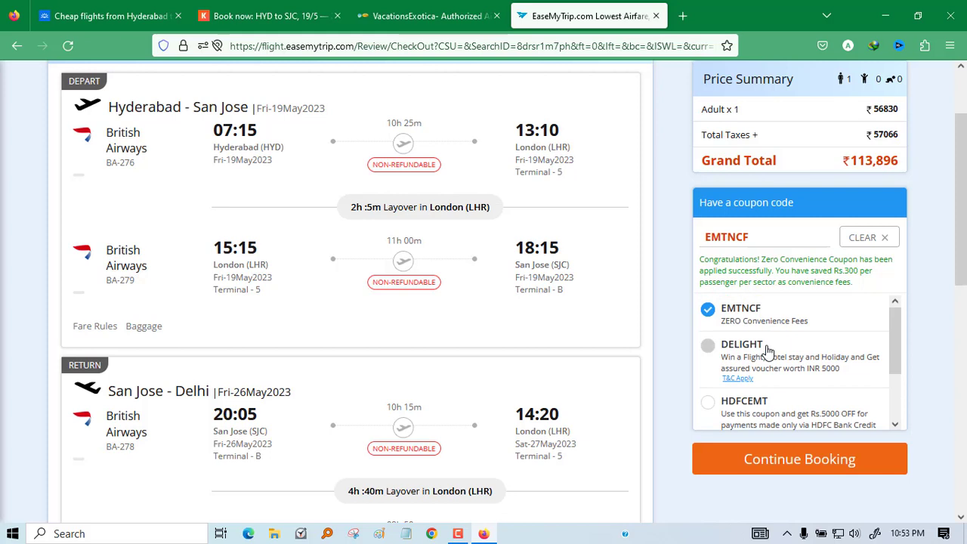
scroll(767, 351, down, 2)
scroll(767, 351, up, 1)
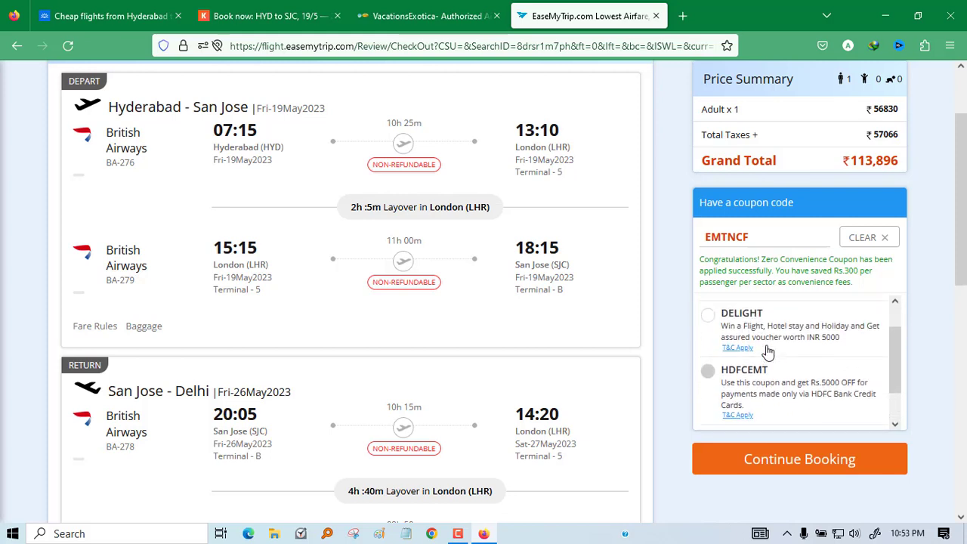
scroll(767, 353, up, 1)
scroll(726, 379, down, 2)
click(707, 330)
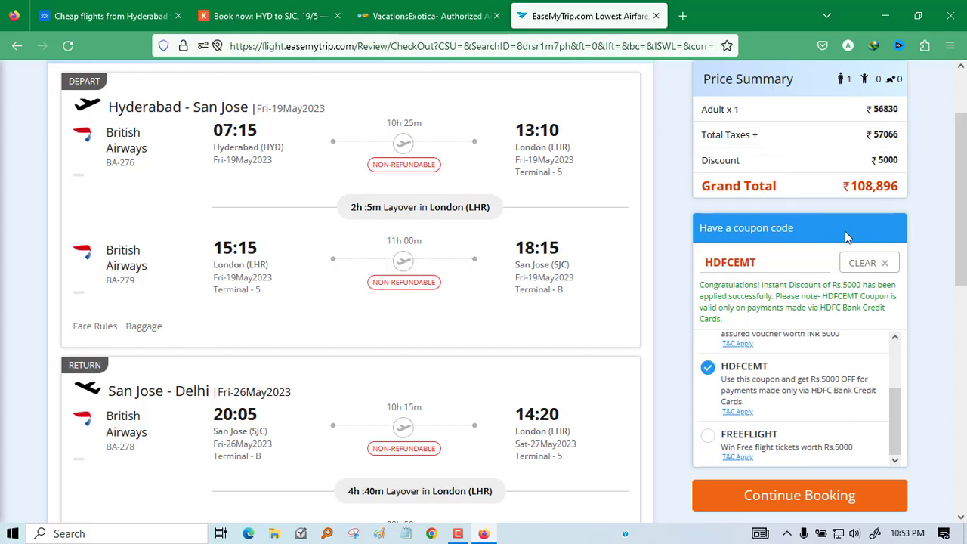
Clear HDFCEMT and apply coupon code EMTHDFC for a ₹7500 discount and ₹106,396 total
click(869, 263)
click(754, 235)
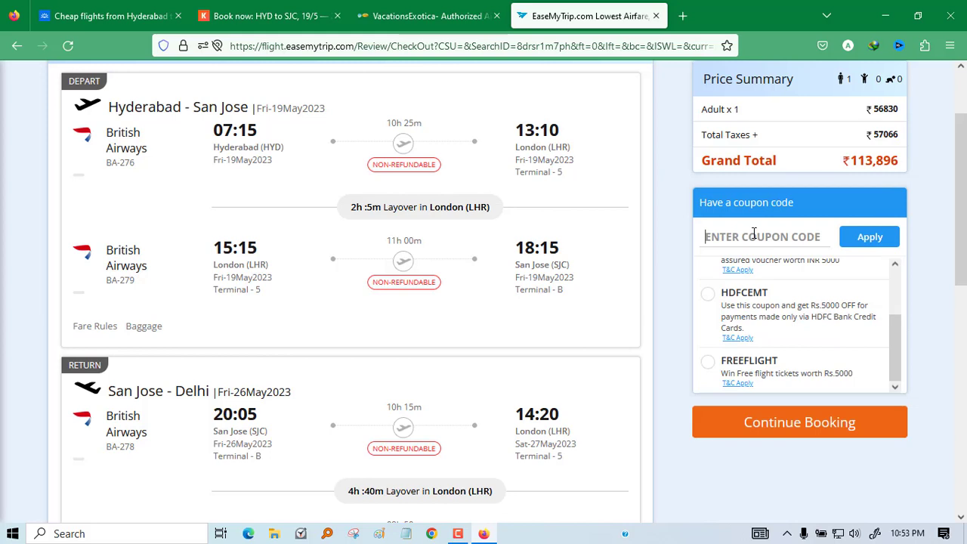
text(EMT)
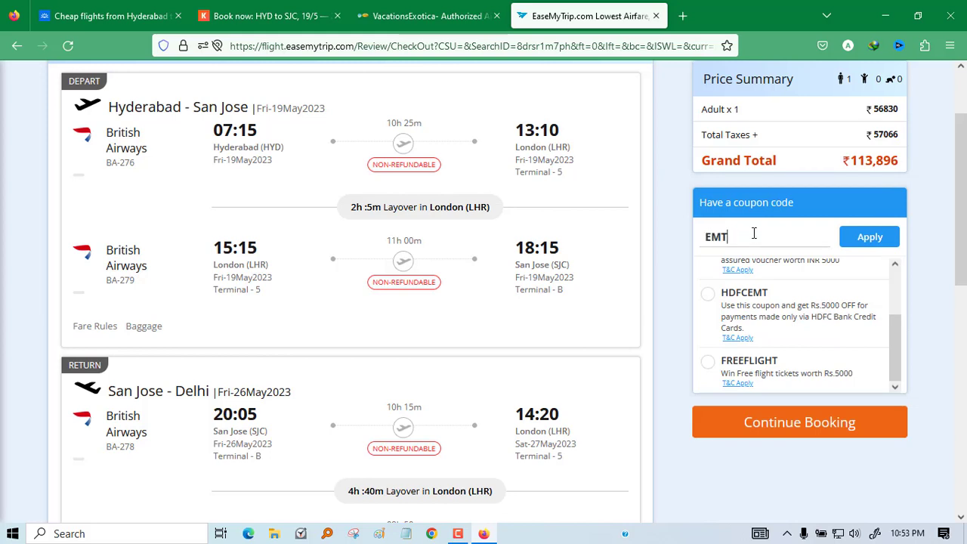
text(HDFC)
click(859, 247)
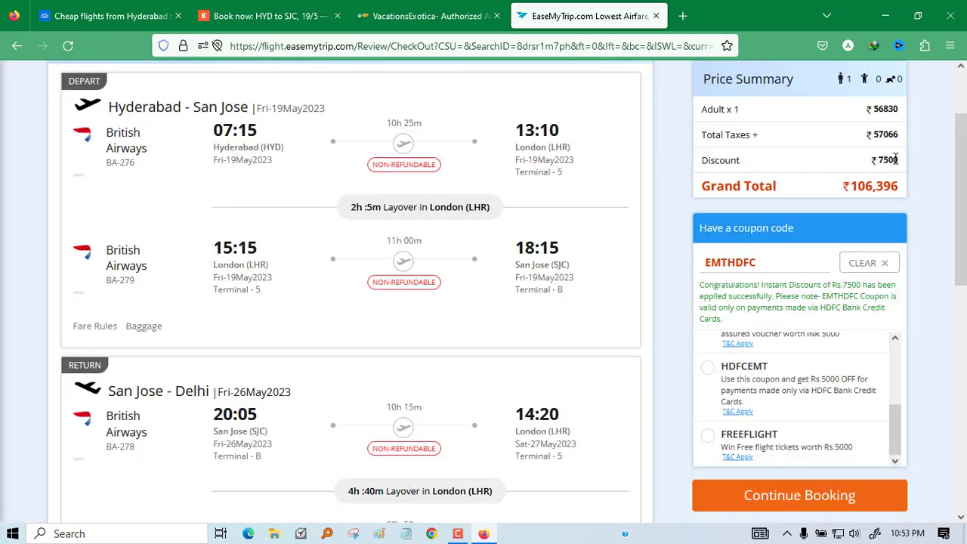
double_click(733, 259)
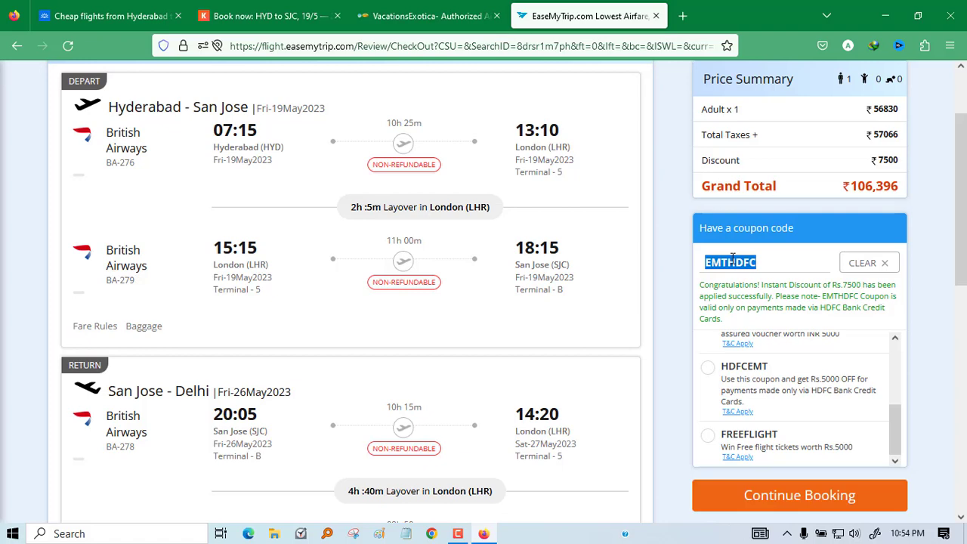
scroll(790, 408, down, 1)
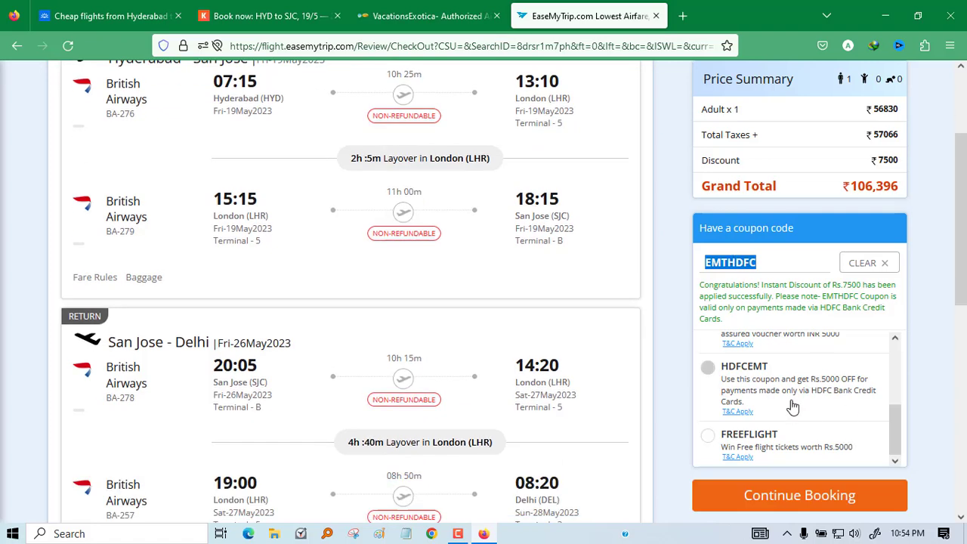
scroll(793, 407, up, 1)
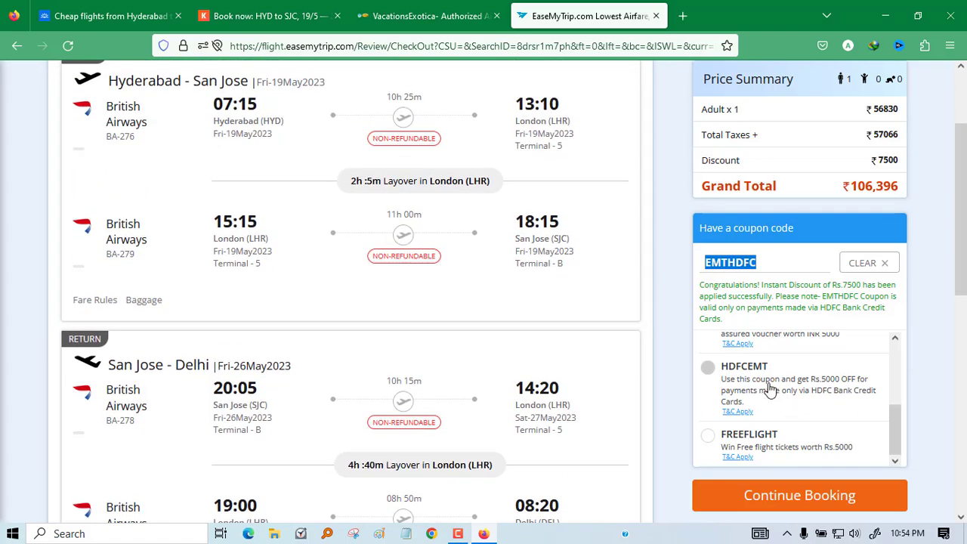